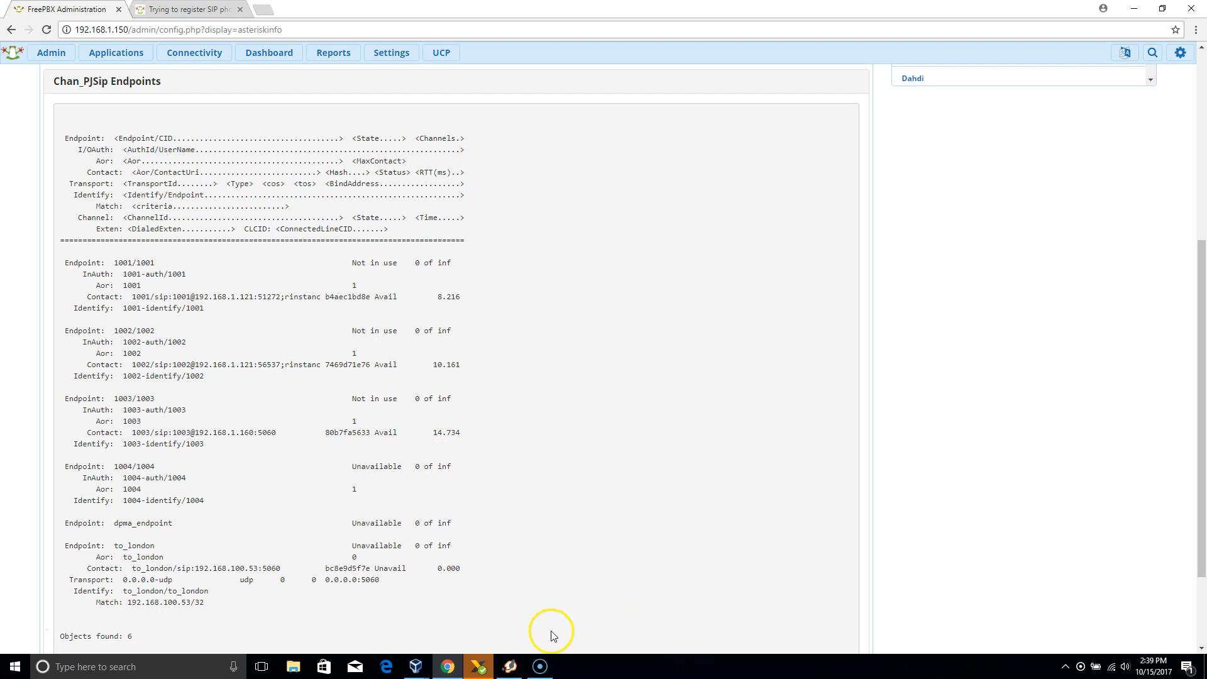
Bring up the X-Lite and Zoiper softphones and check them against the Chan_PJSip endpoint list.
left_click(479, 668)
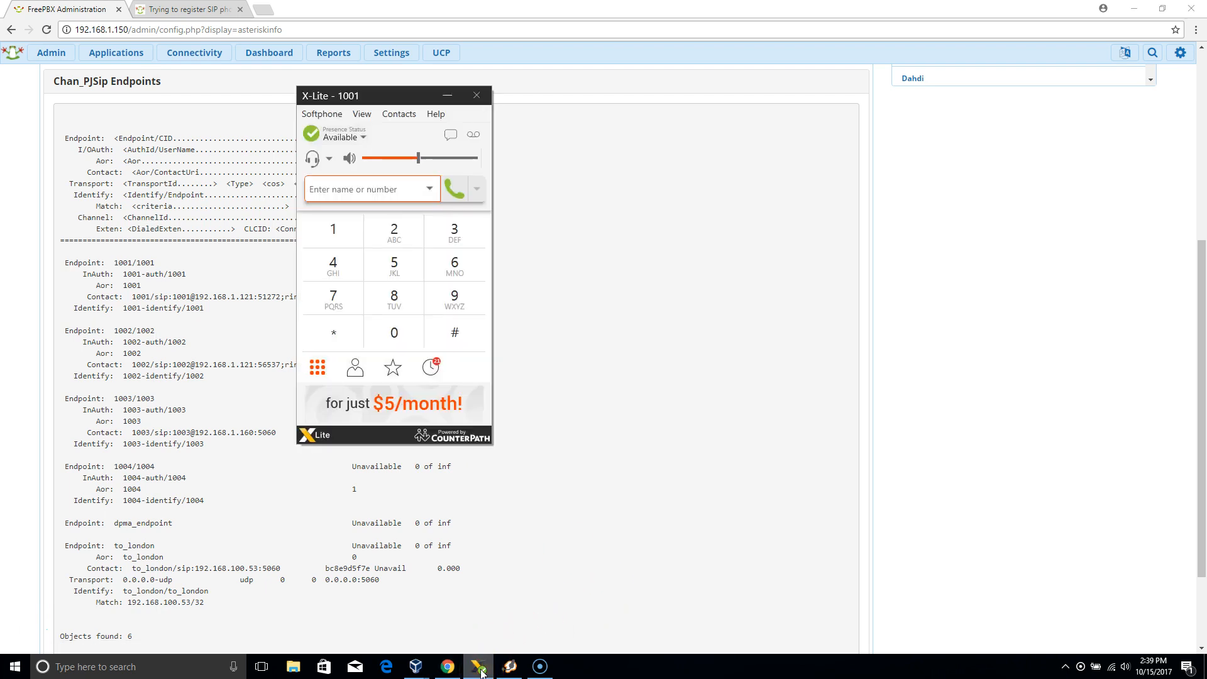
left_click(510, 668)
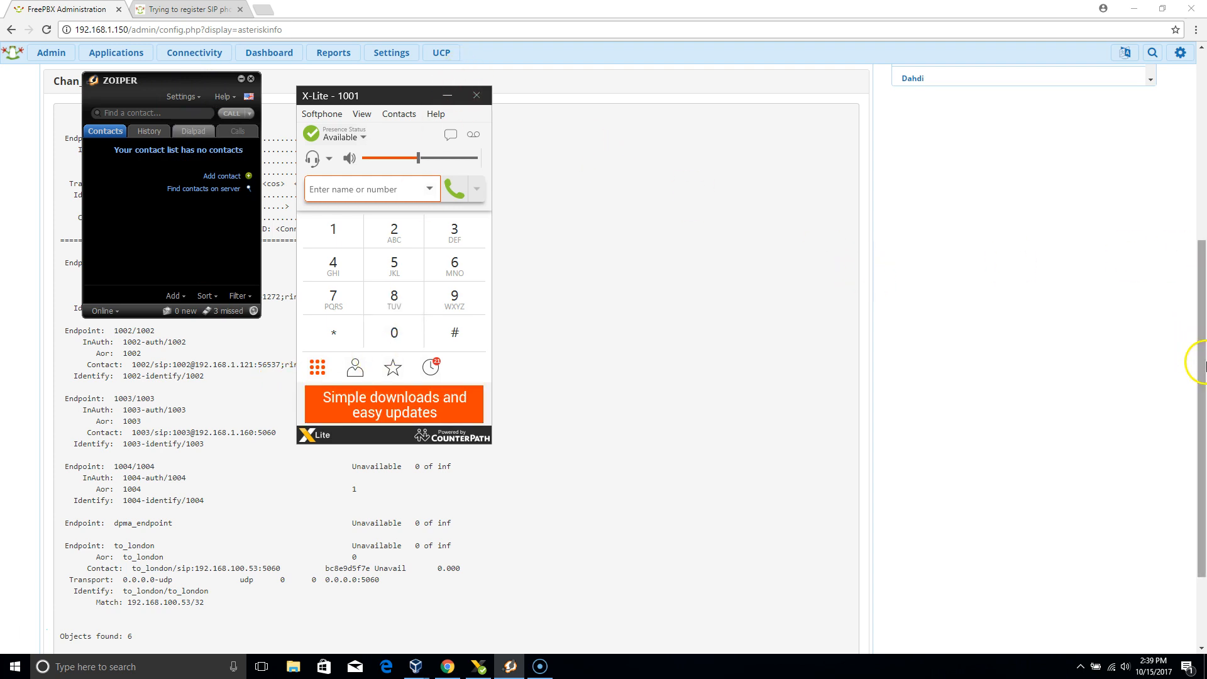
left_click_drag(1202, 365, 1202, 445)
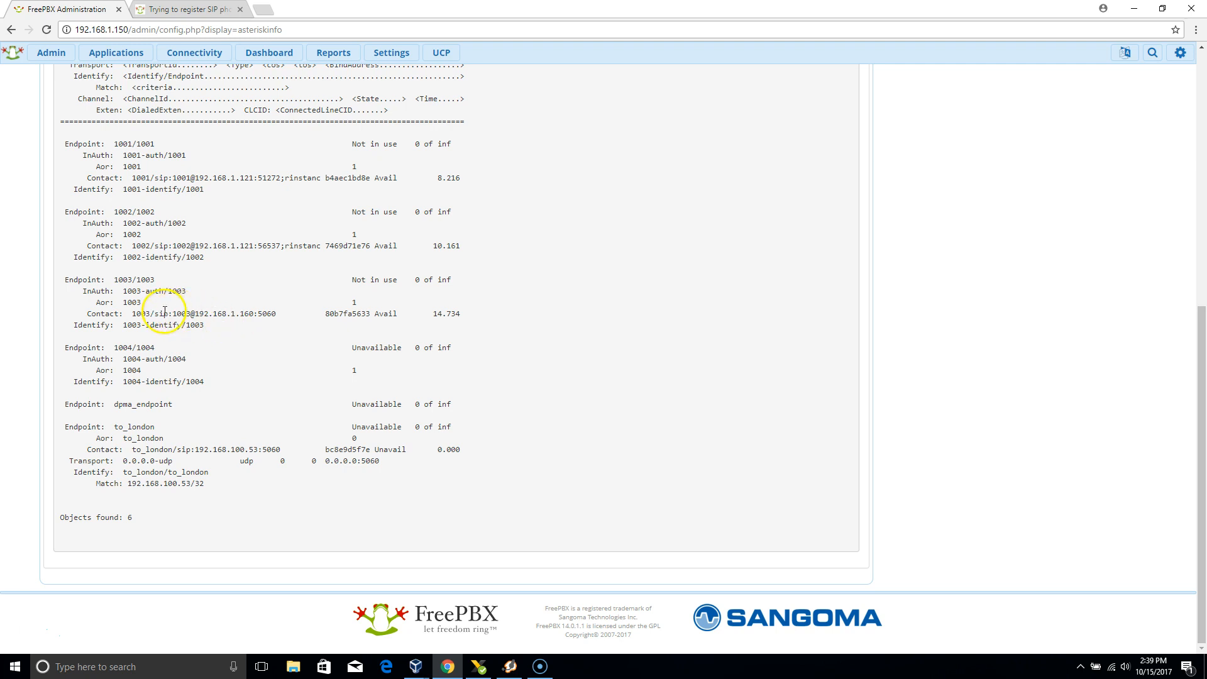
Search the web for "spa 942" in a new browser tab and open the Refurbished Phone Exchange listing for the Cisco 942.
left_click(264, 11)
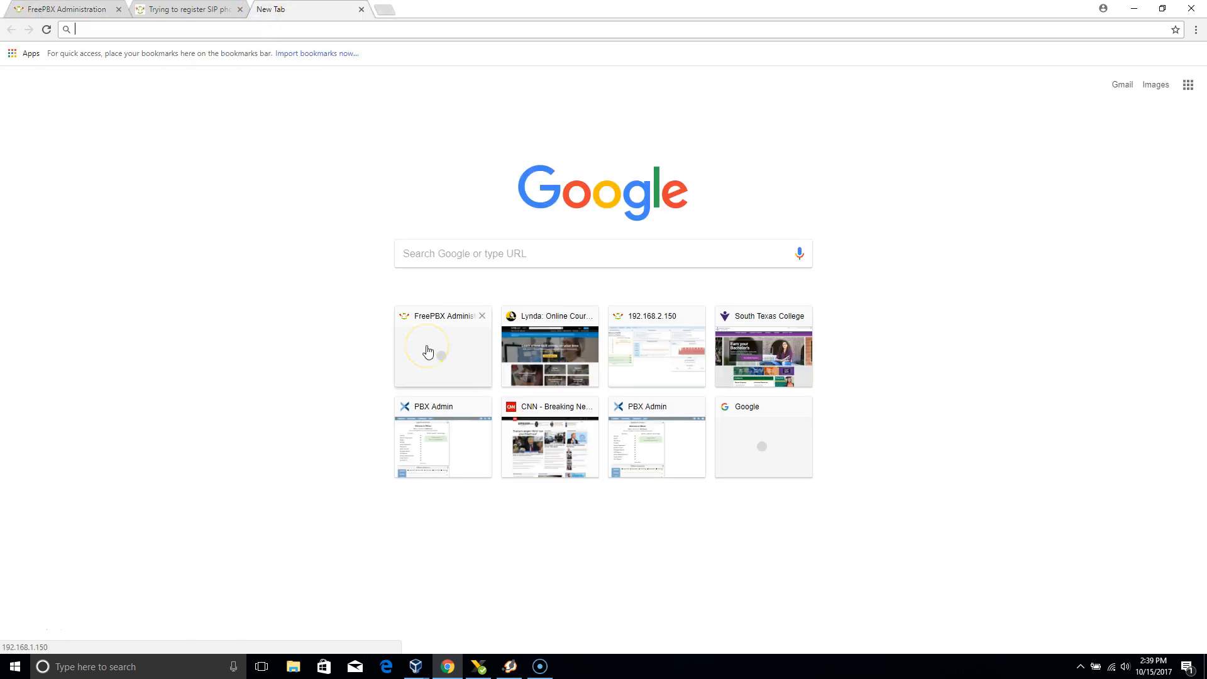
type("spa ")
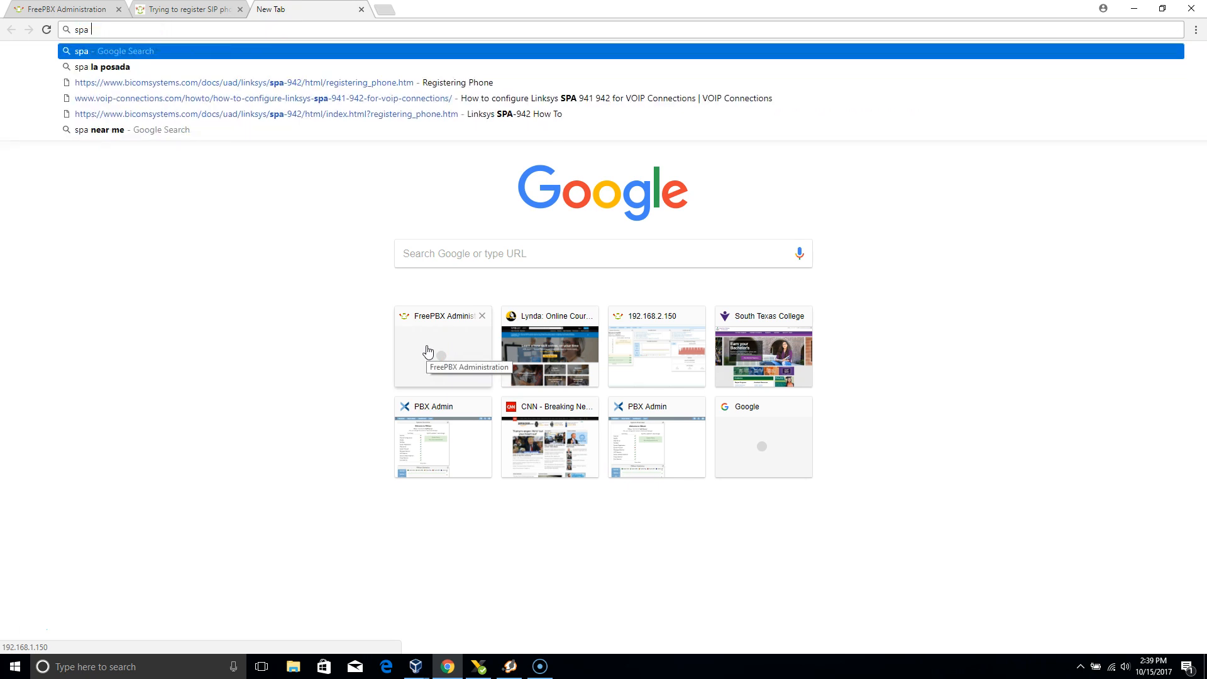
type("942")
key("Return")
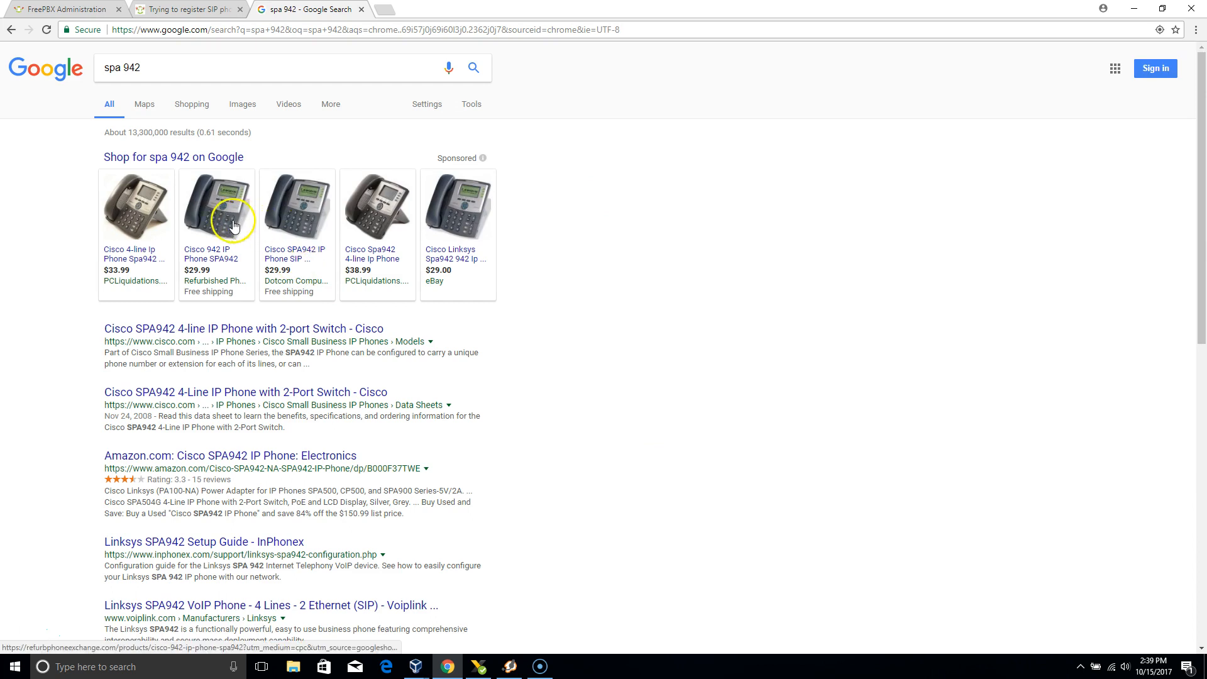
left_click(218, 217)
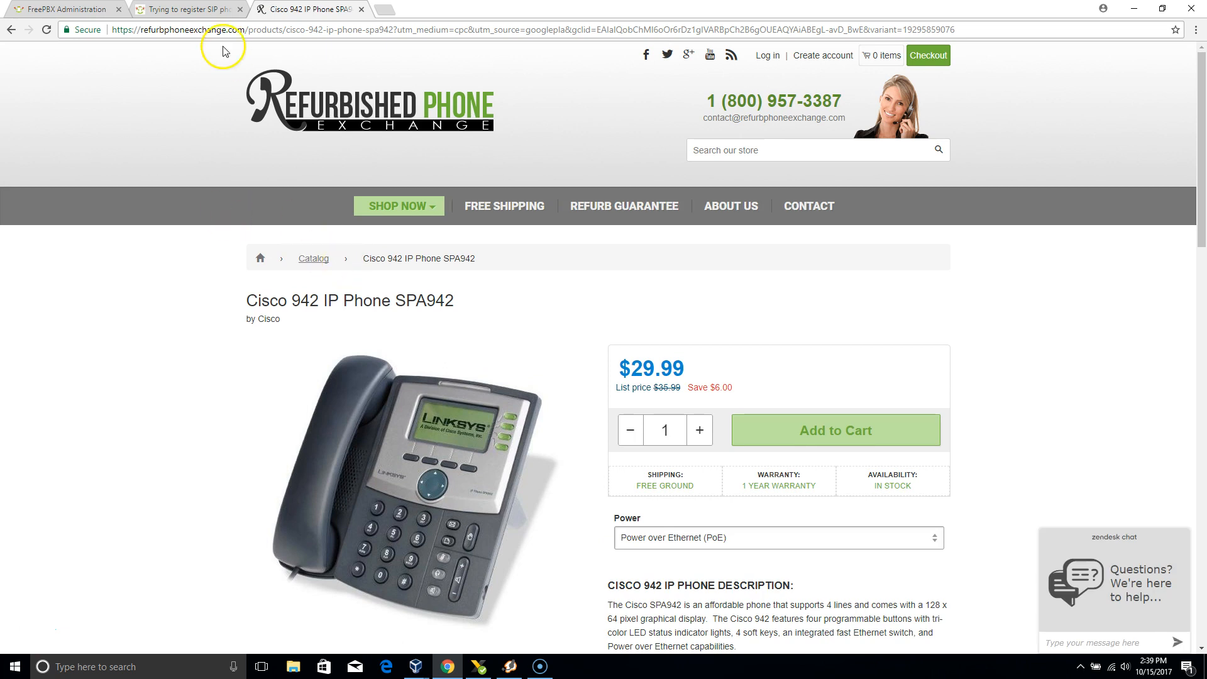
Return to the FreePBX administration page and open the list of extensions.
left_click(81, 9)
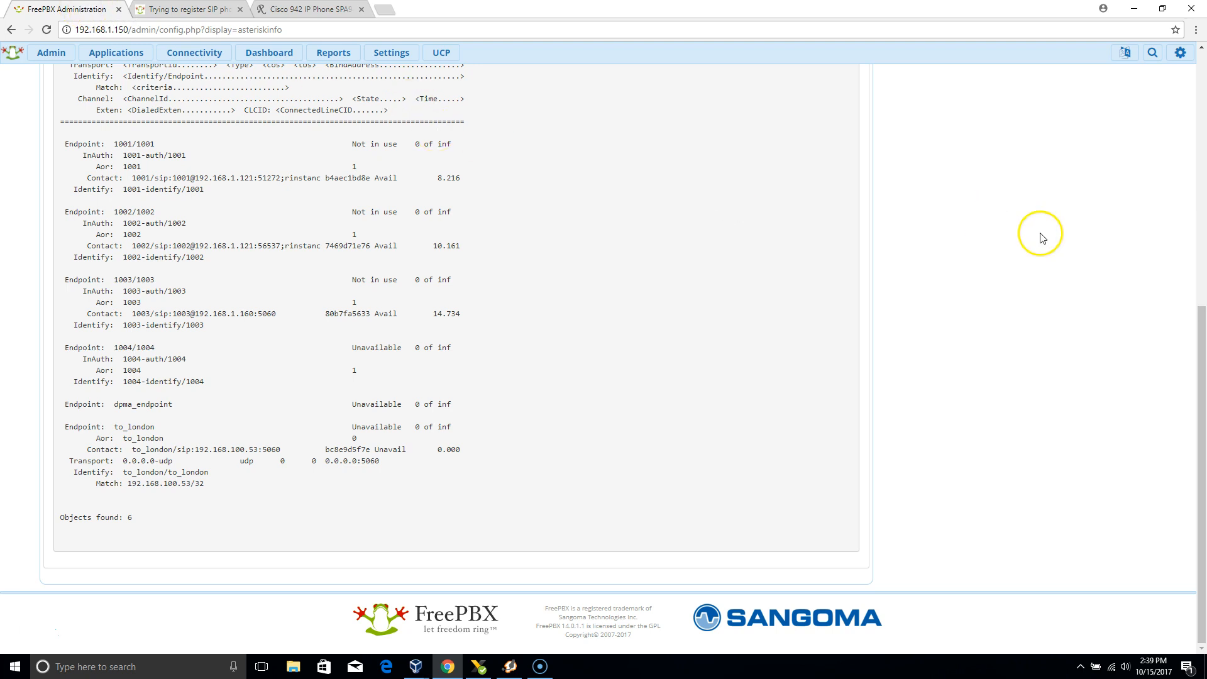
left_click_drag(1200, 345, 1179, 76)
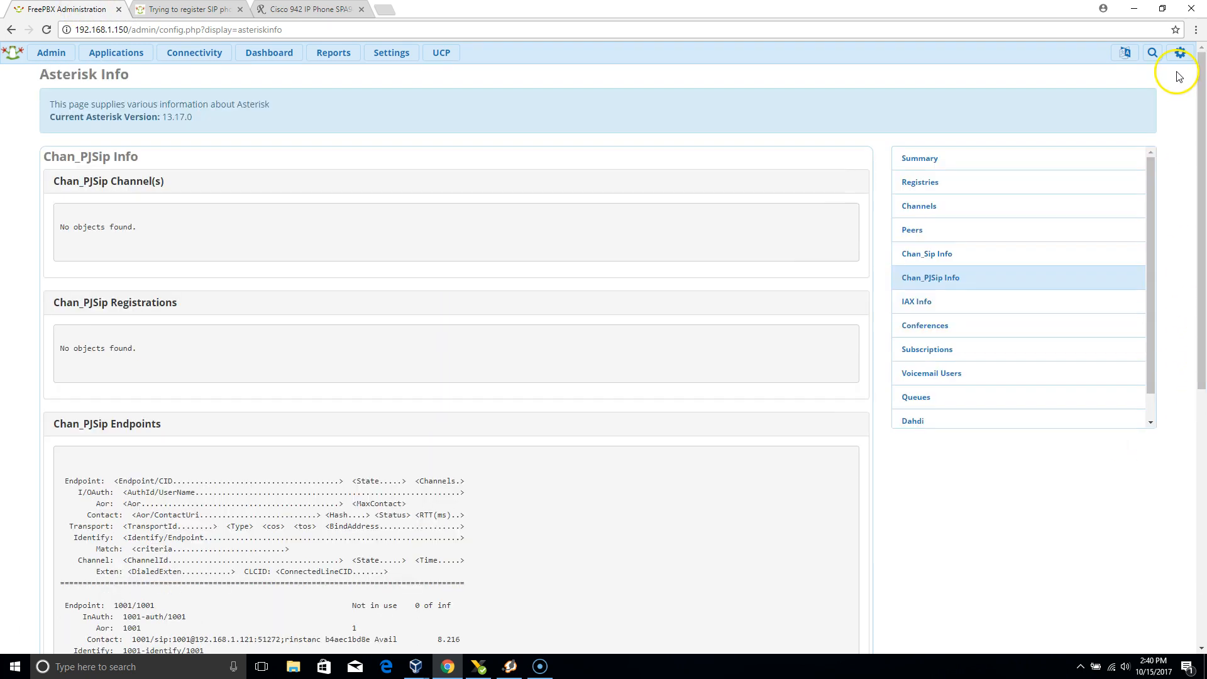
left_click(52, 54)
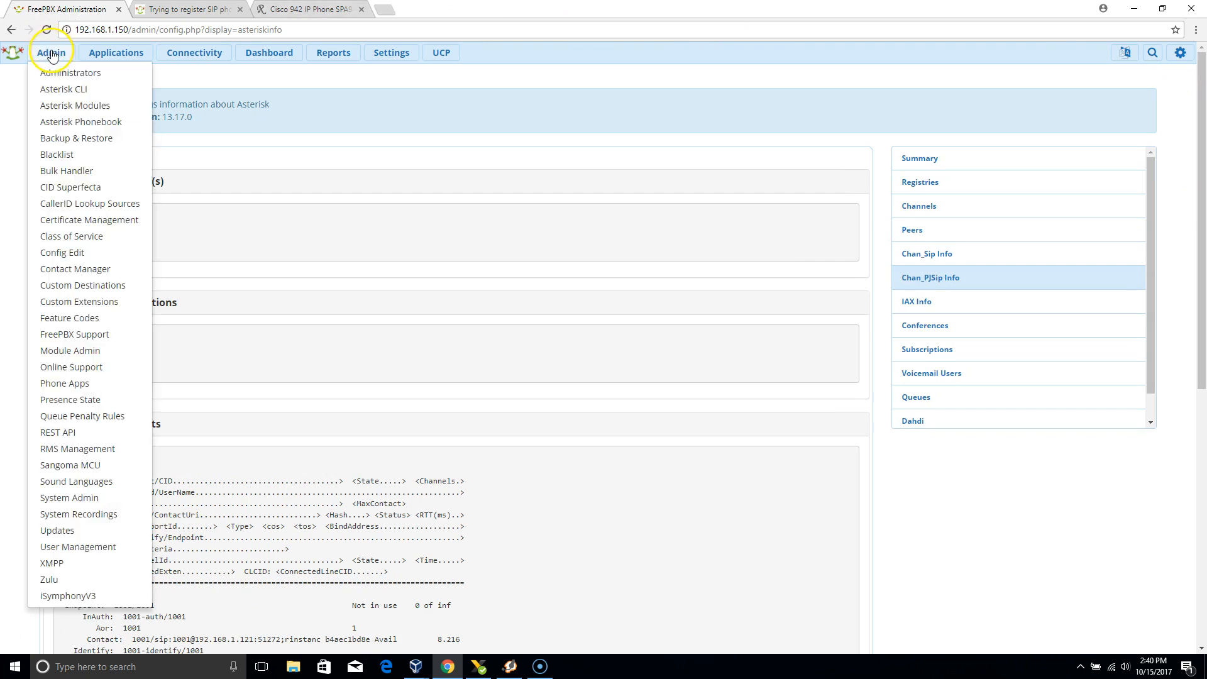
left_click(111, 51)
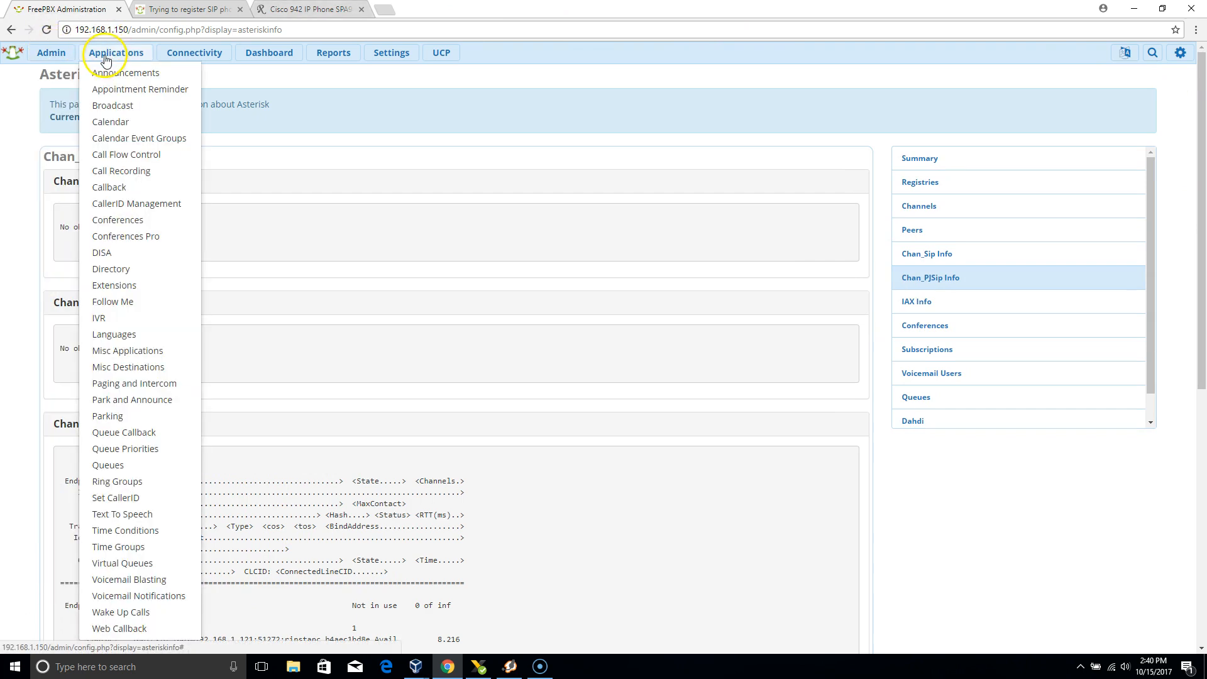
left_click(127, 293)
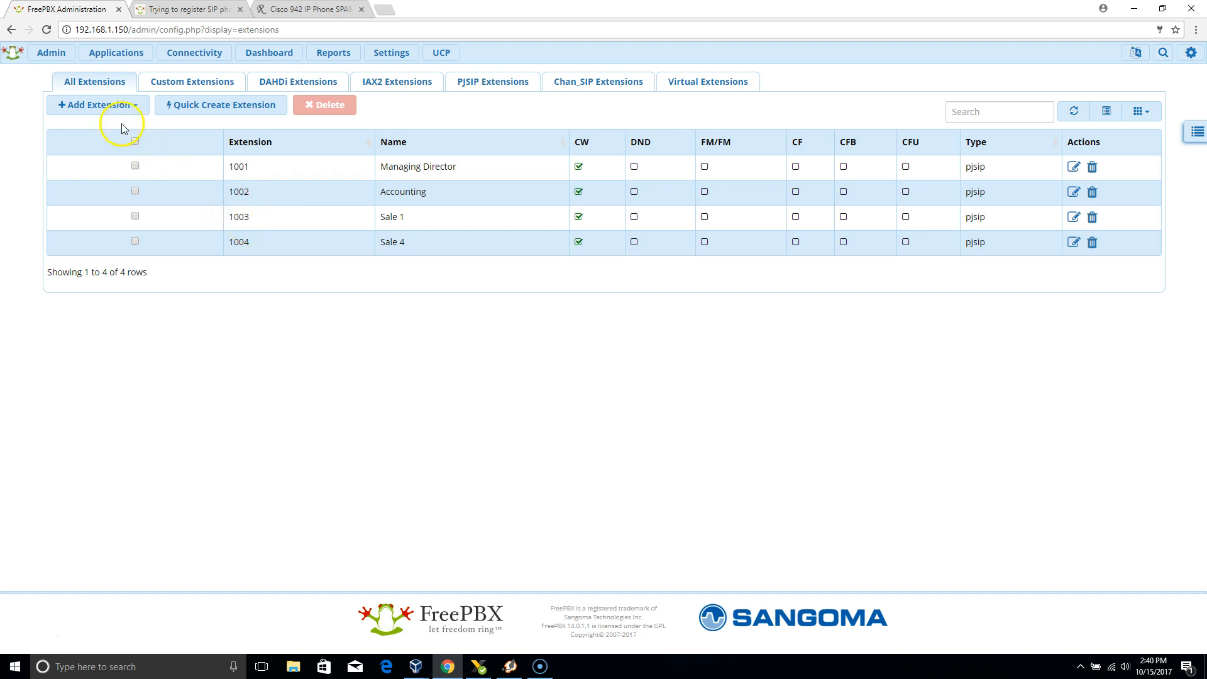
Review the extension types available to add, and examine the General and Other settings of extension 1001.
left_click(134, 108)
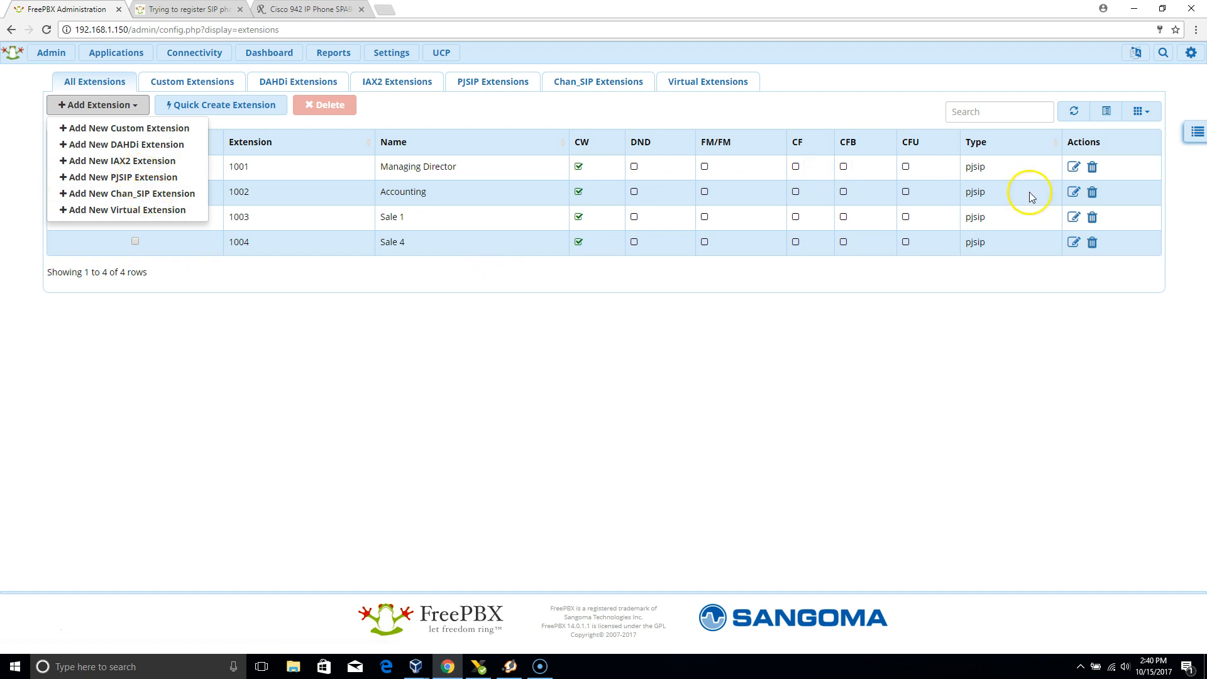
left_click(935, 291)
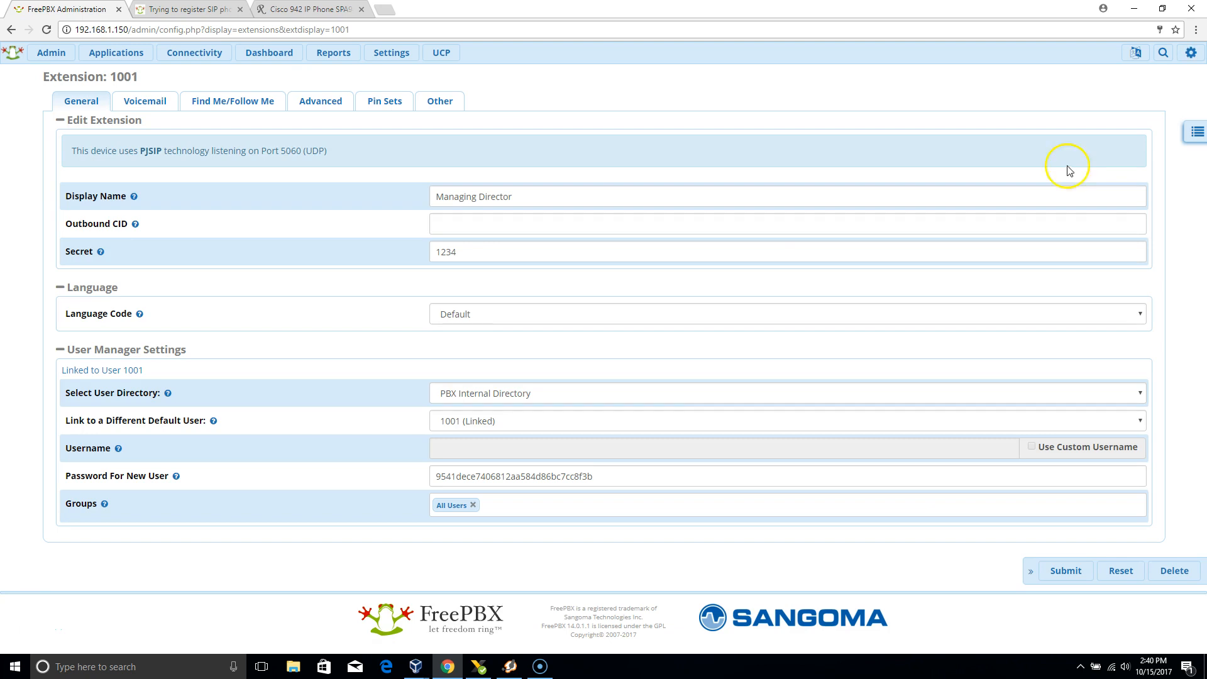
left_click(537, 195)
left_click(448, 107)
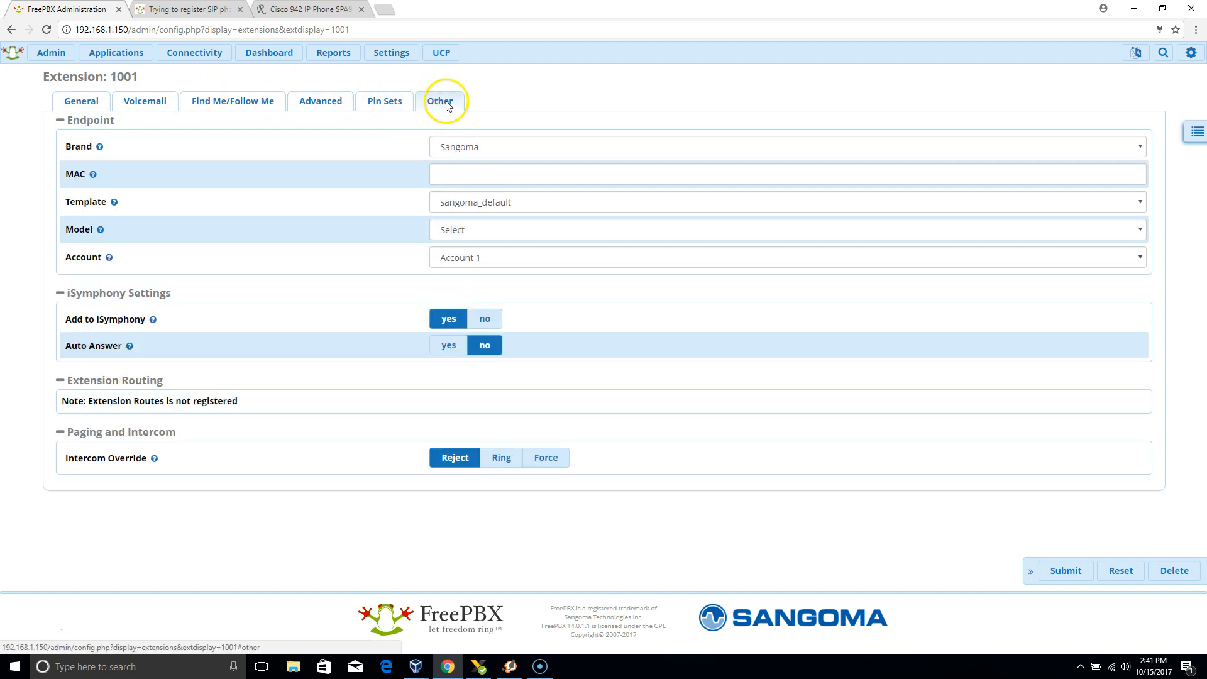
left_click(68, 100)
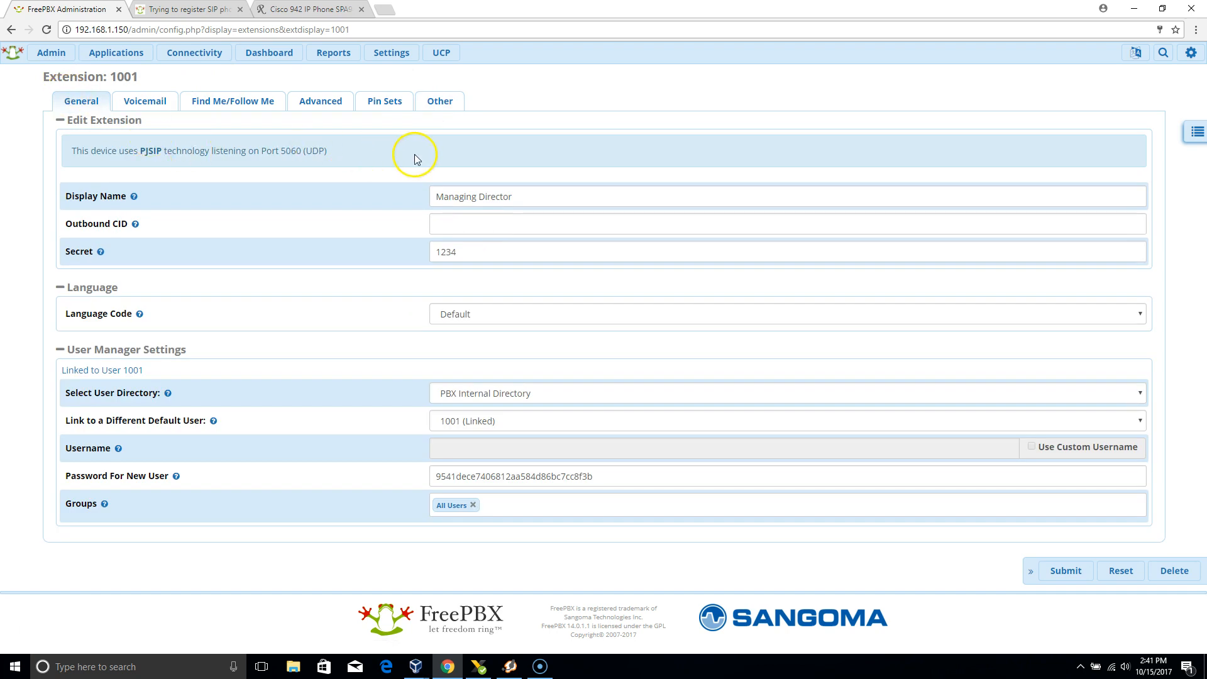
Submit extension 1001 and apply the configuration, returning to the list of extensions.
left_click(1062, 572)
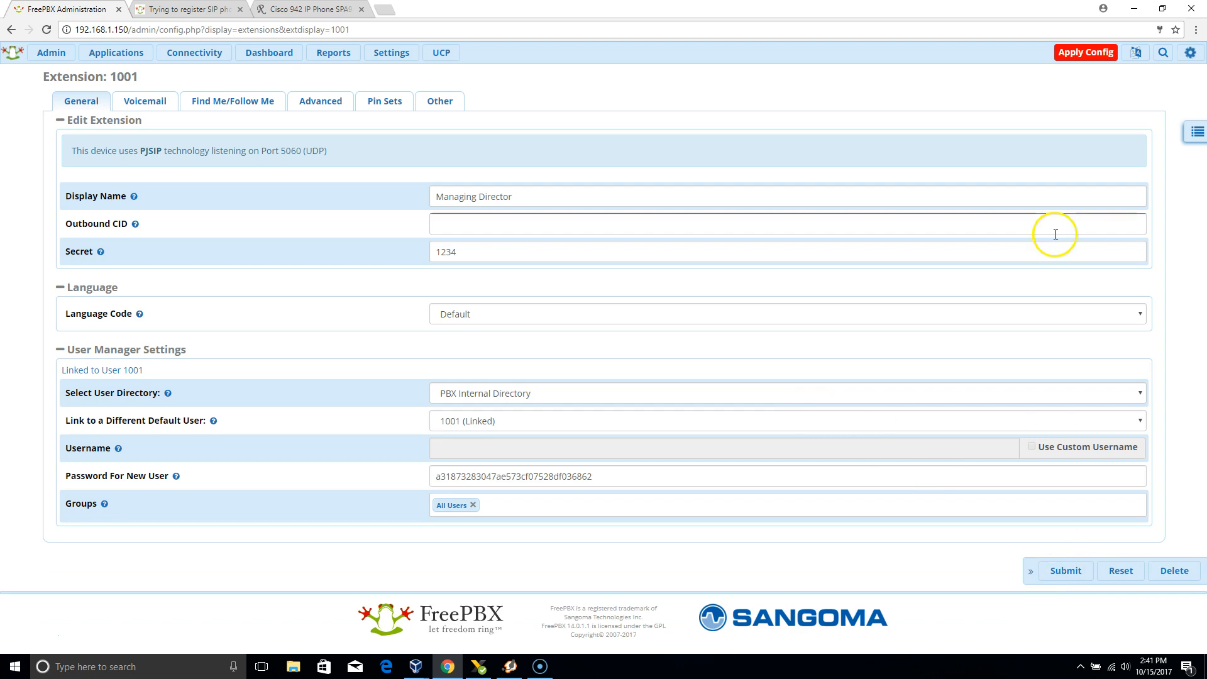
left_click(1093, 58)
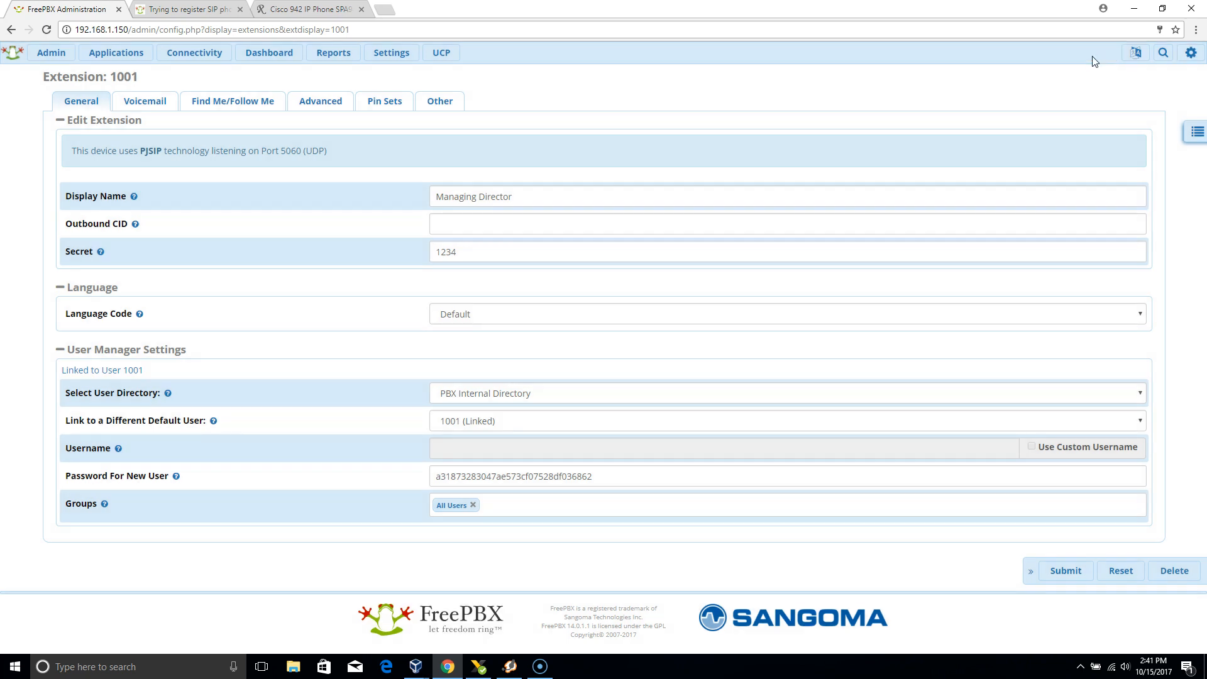
left_click(123, 53)
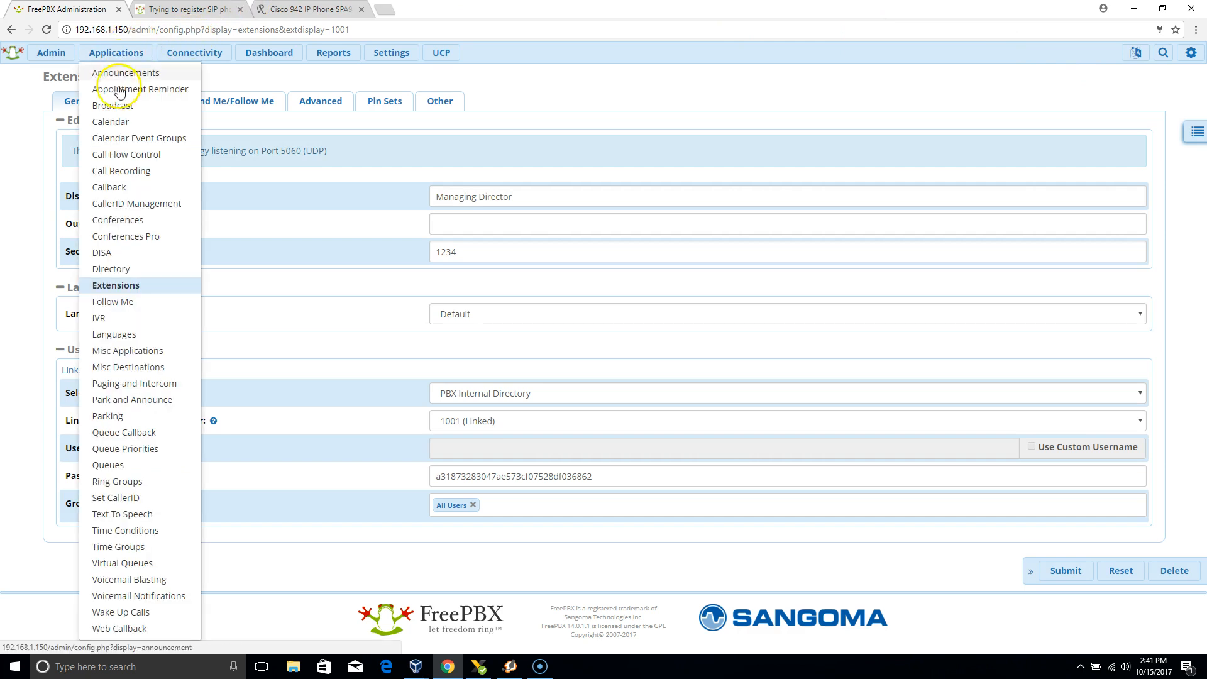
left_click(106, 288)
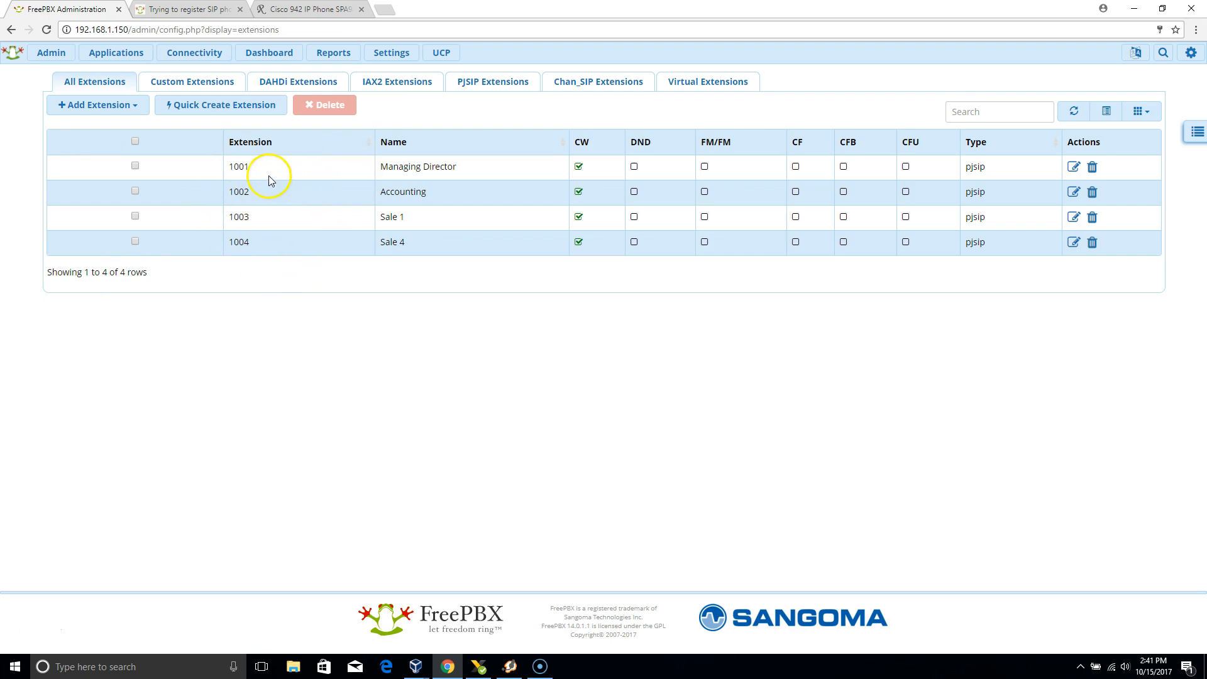
Open the Endpoint Manager module and expand its list of options.
left_click(288, 178)
left_click_drag(545, 79, 493, 58)
mouse_move(378, 47)
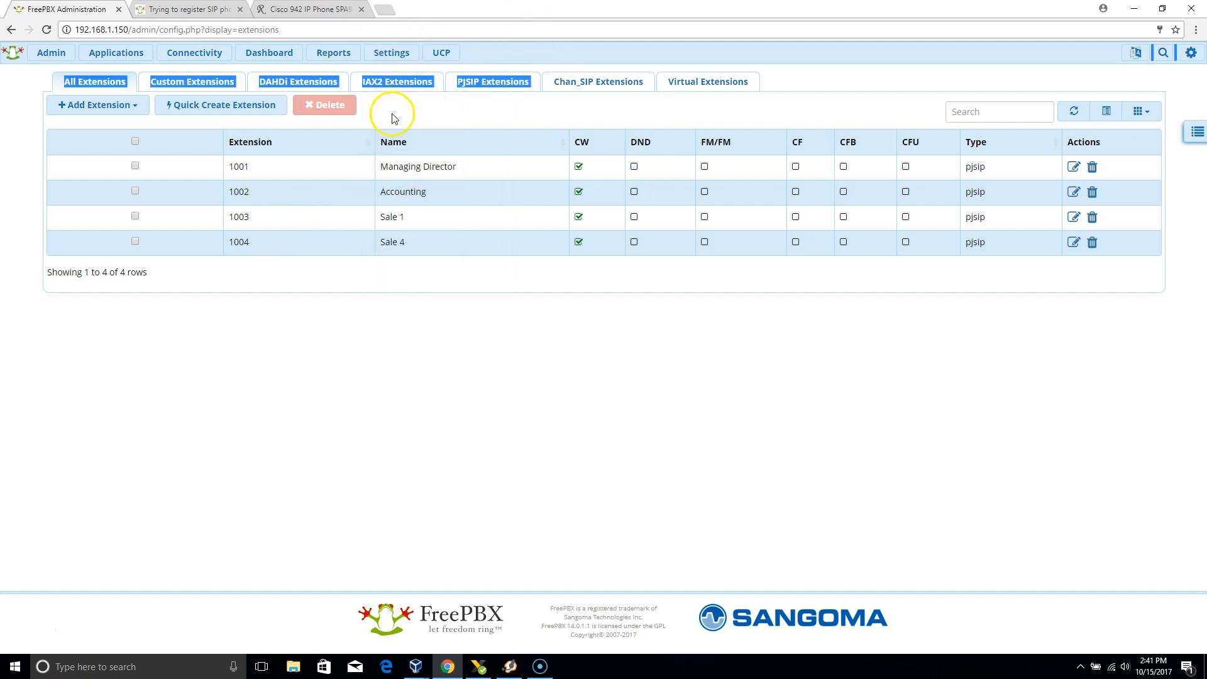
left_click(351, 378)
mouse_move(394, 55)
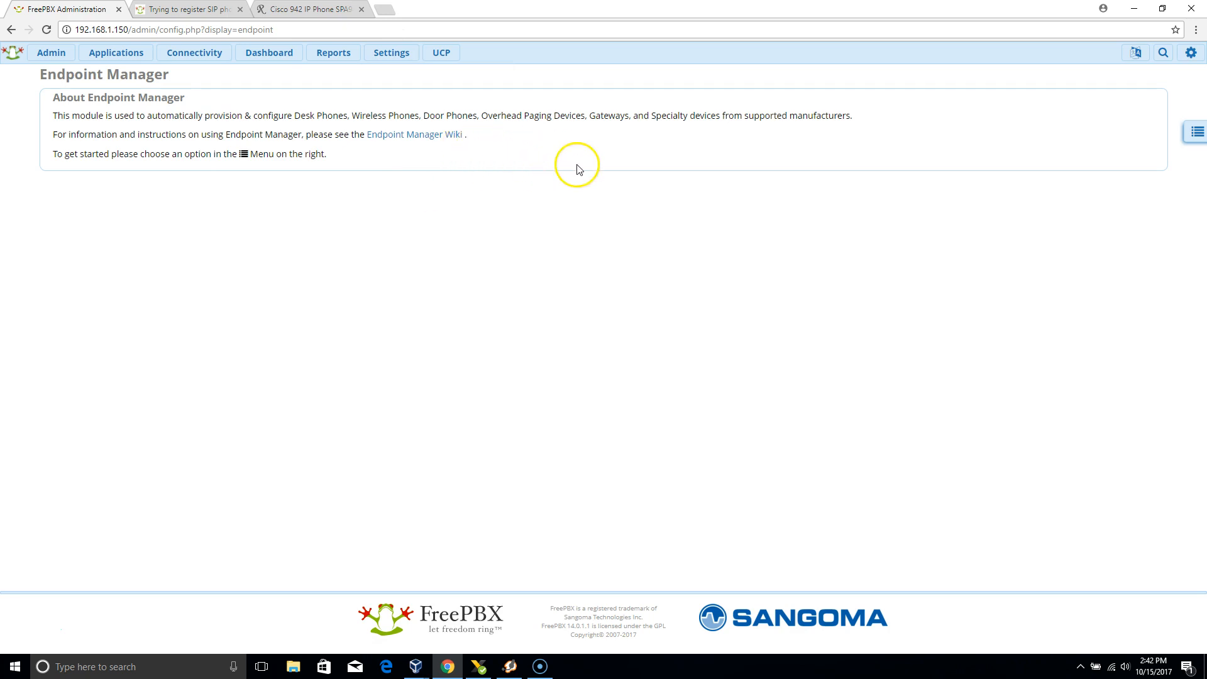
left_click(1191, 141)
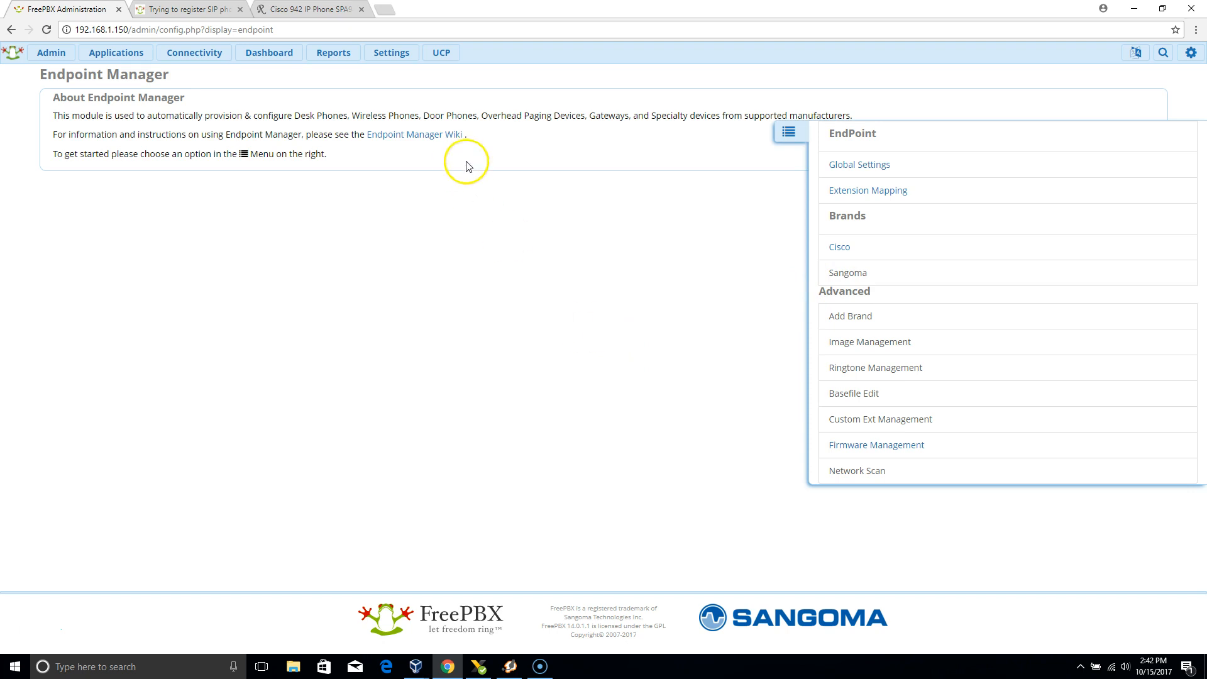
left_click(298, 9)
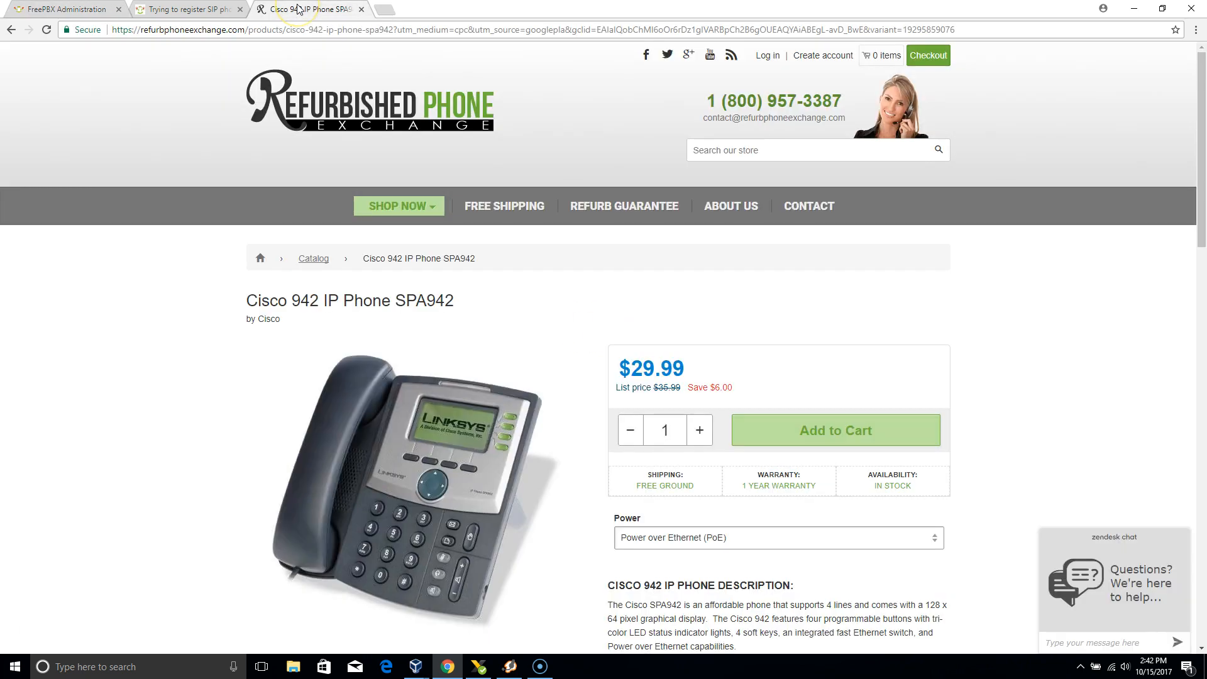
left_click(209, 12)
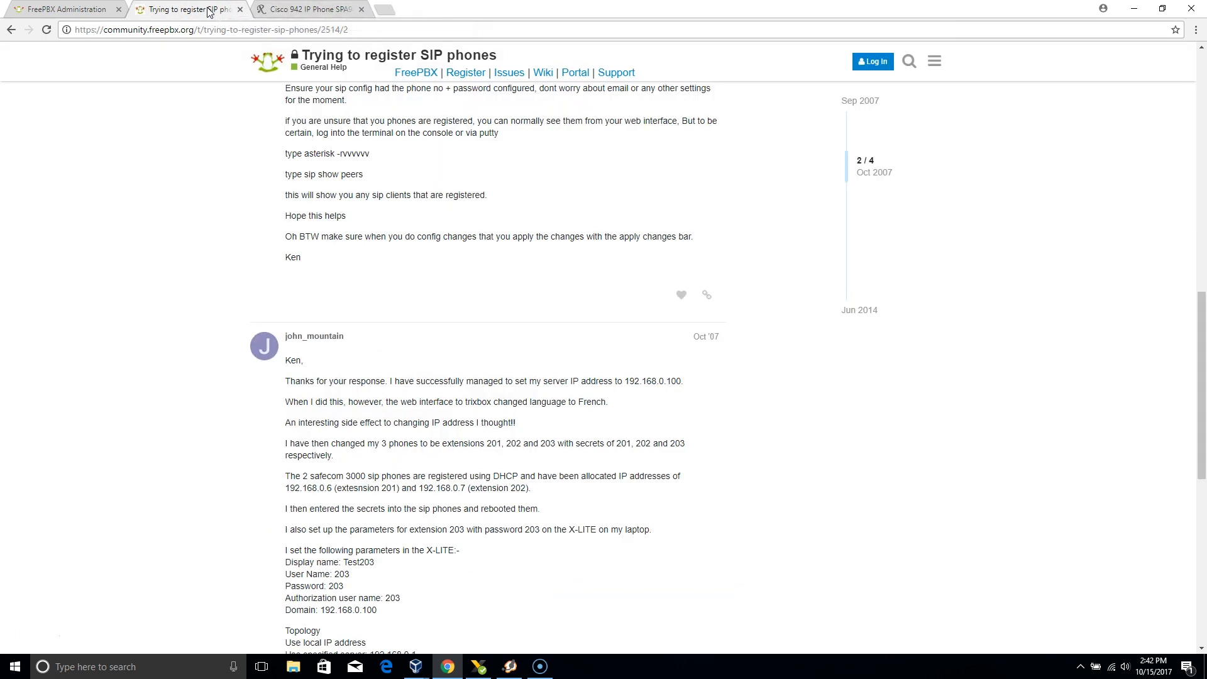
left_click(93, 13)
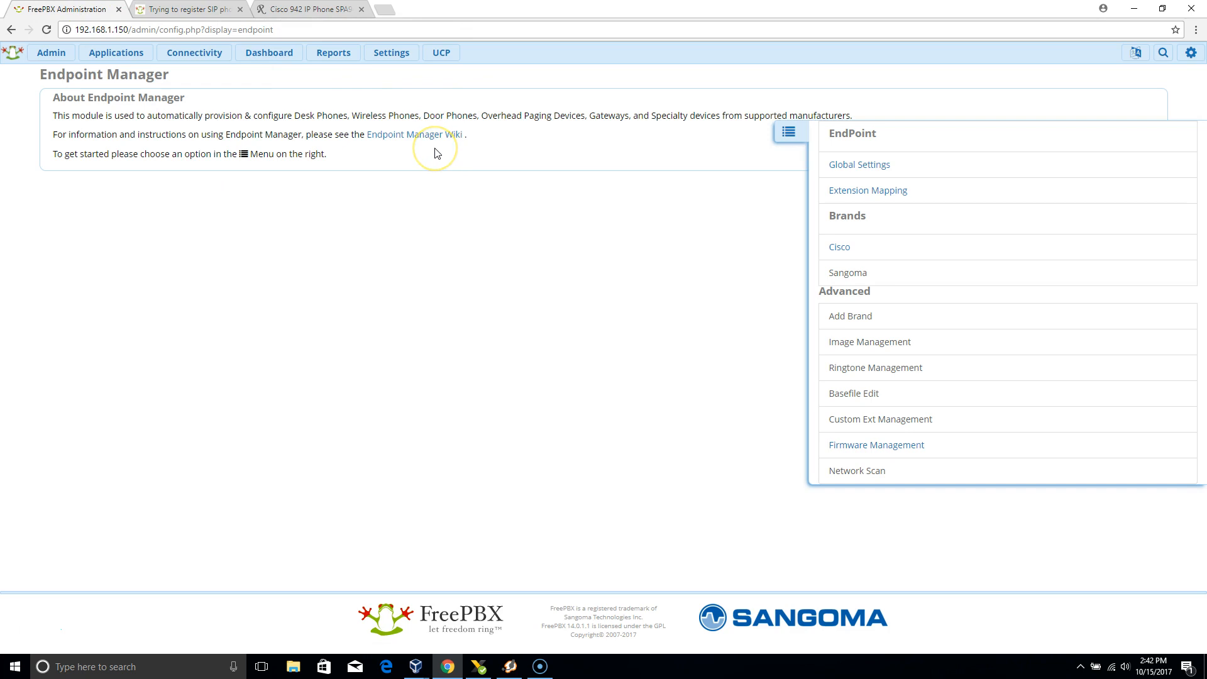
Search the web for "endpoint manager module" and read the licence price and features on the FreePBX EndPoint Manager page.
left_click(384, 11)
type("e")
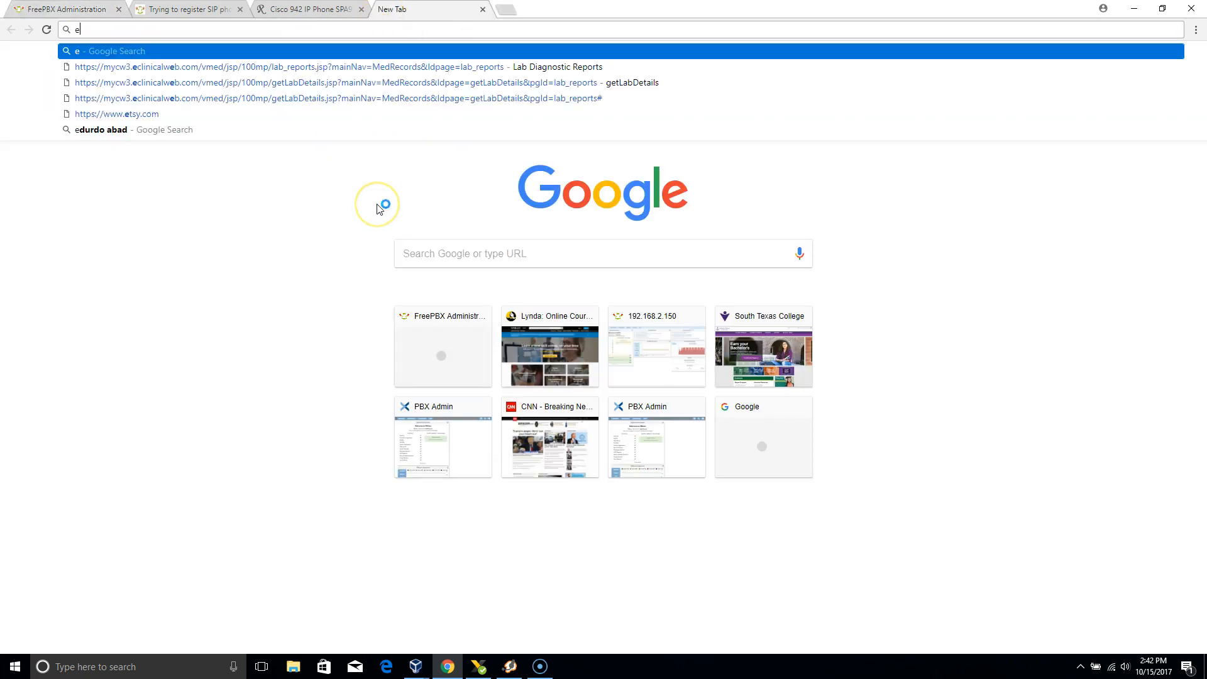
type("nd point ")
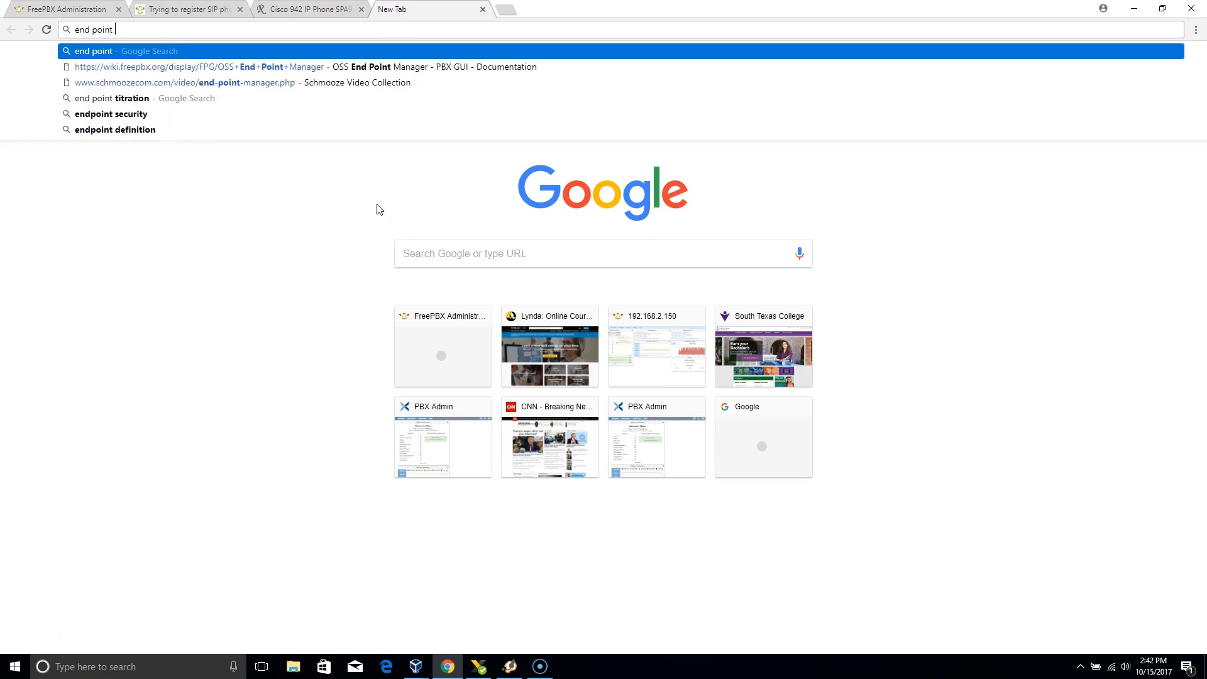
type("manager module")
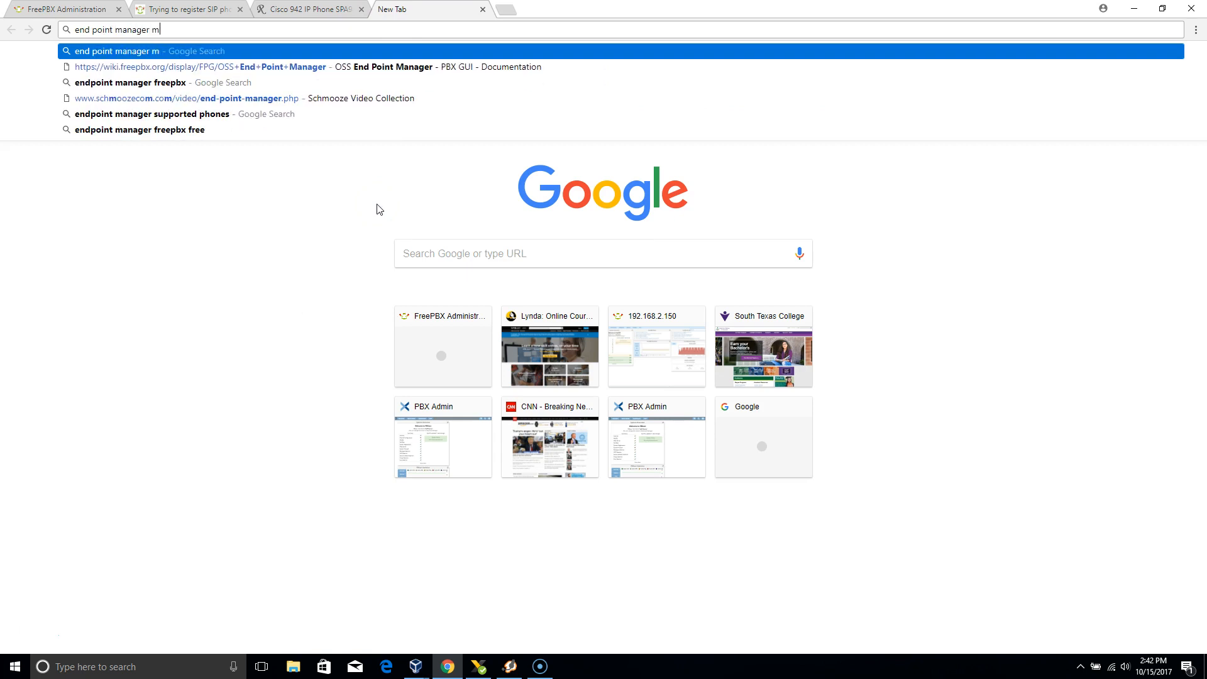
key("Return")
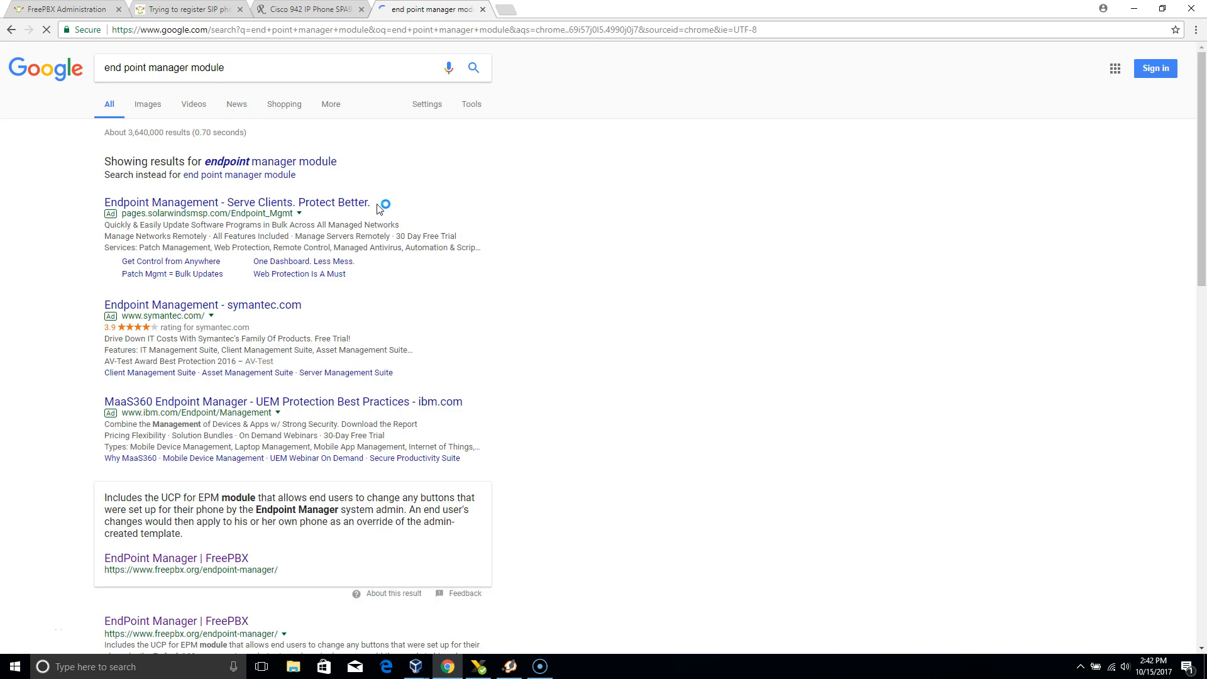
left_click(310, 162)
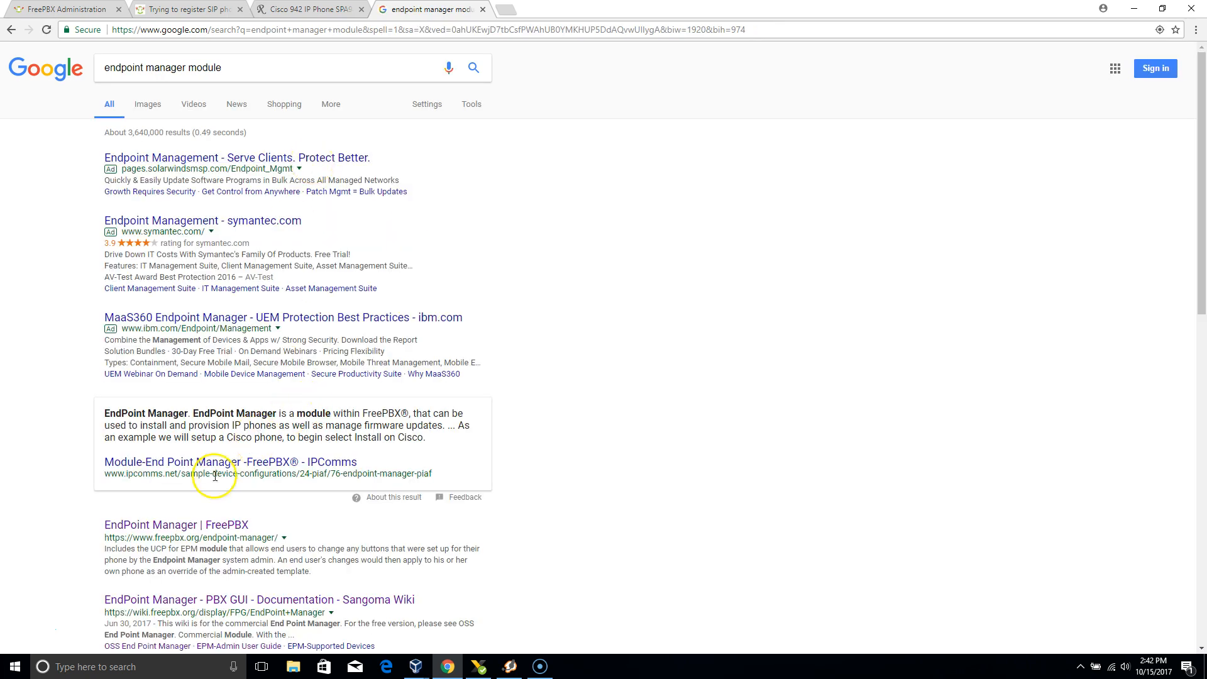
left_click(183, 529)
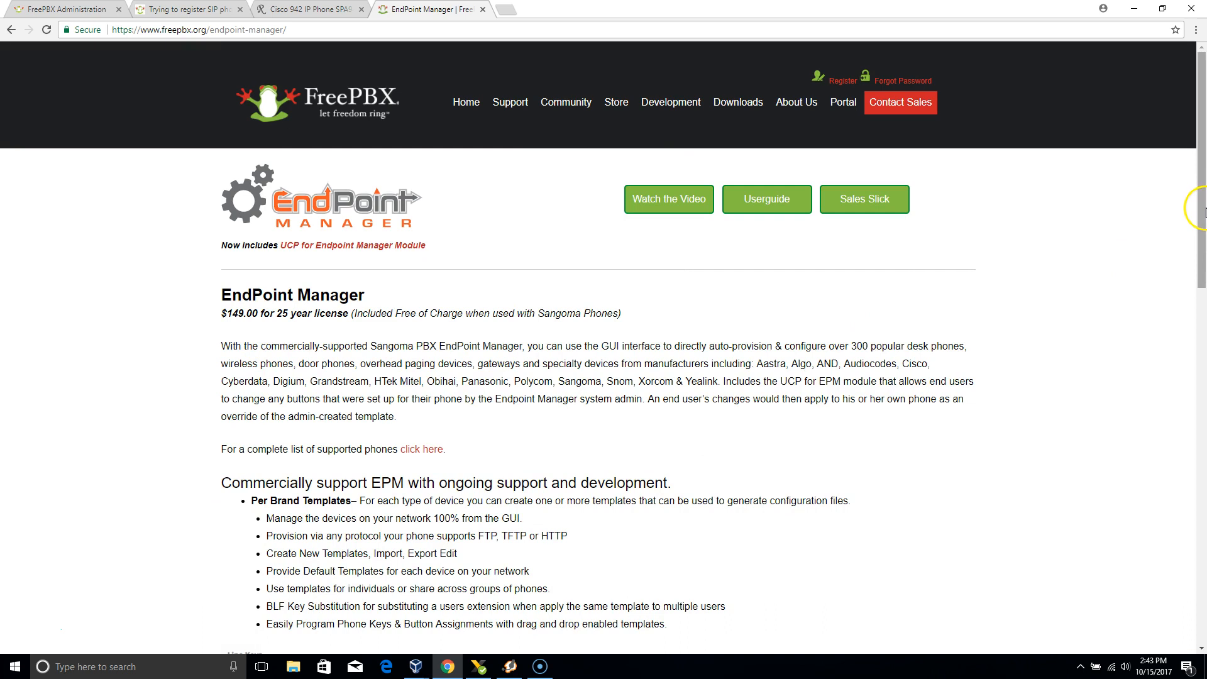
left_click_drag(1201, 217, 1200, 171)
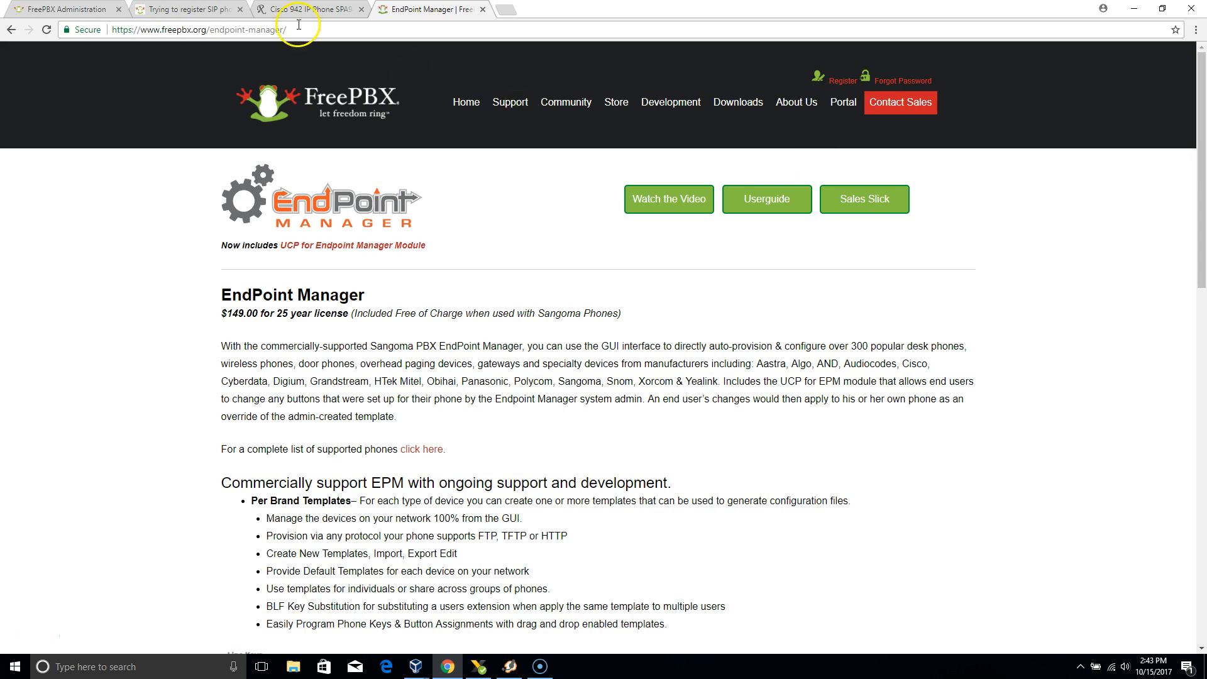
Return to the FreePBX Endpoint Manager and examine the address and phone password fields in its Global Settings.
left_click(69, 10)
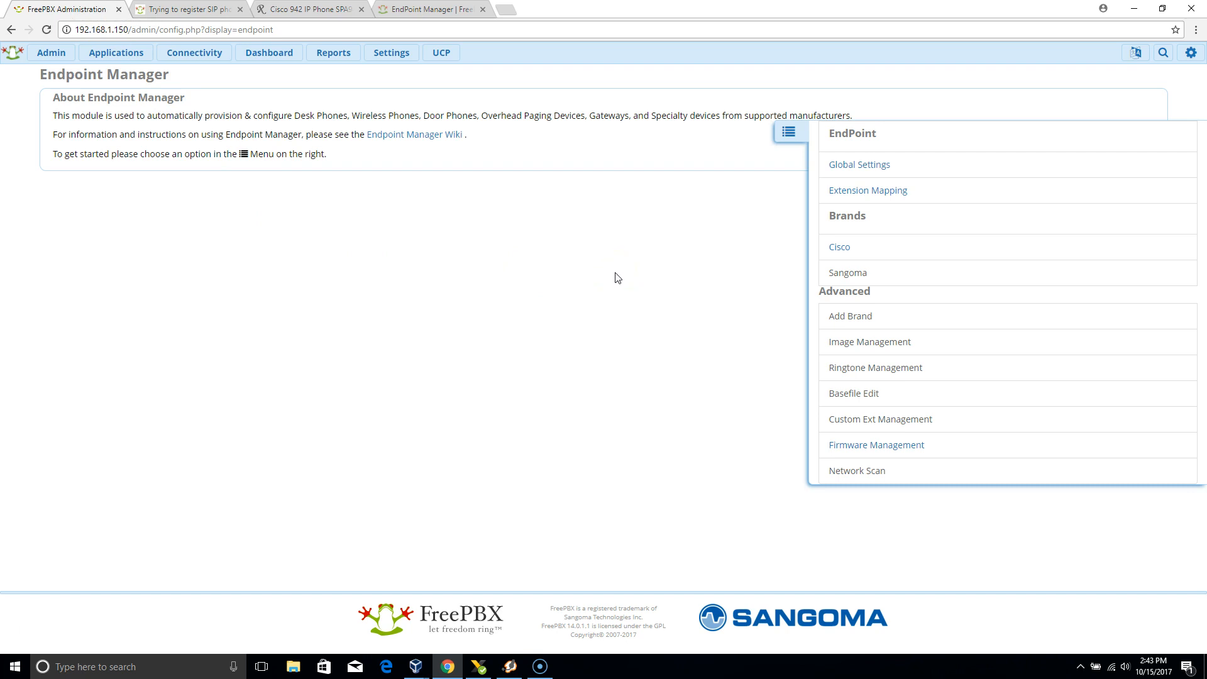
left_click(870, 173)
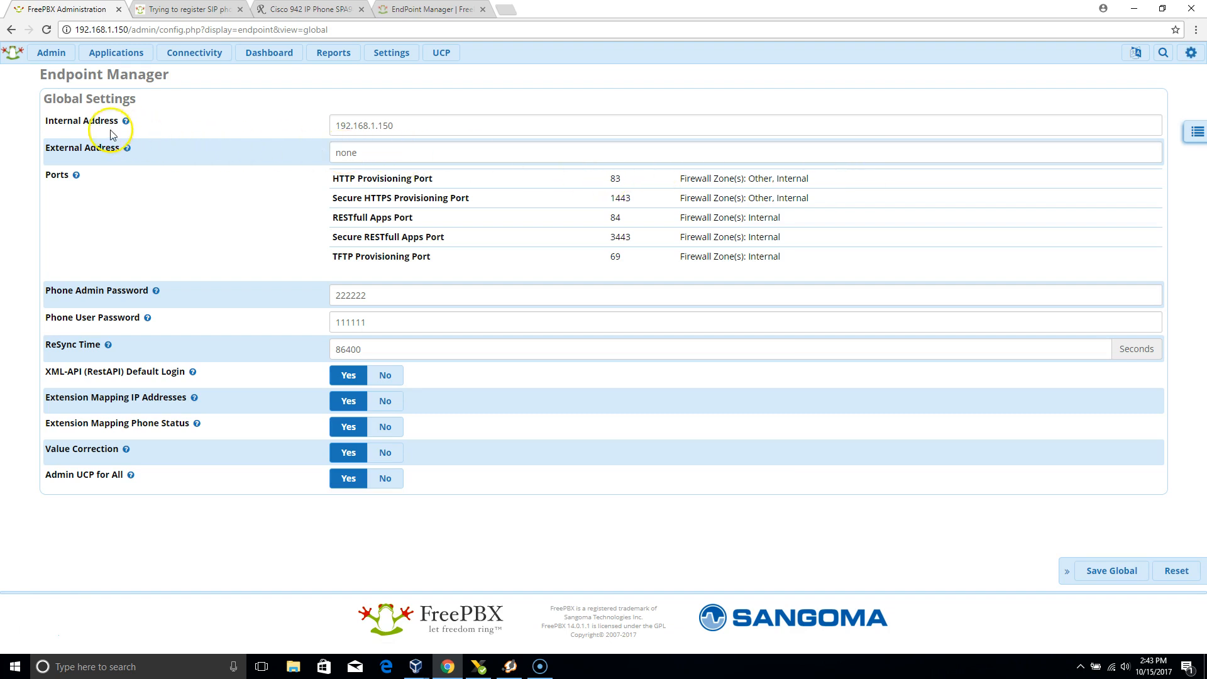
mouse_move(129, 127)
left_click(566, 286)
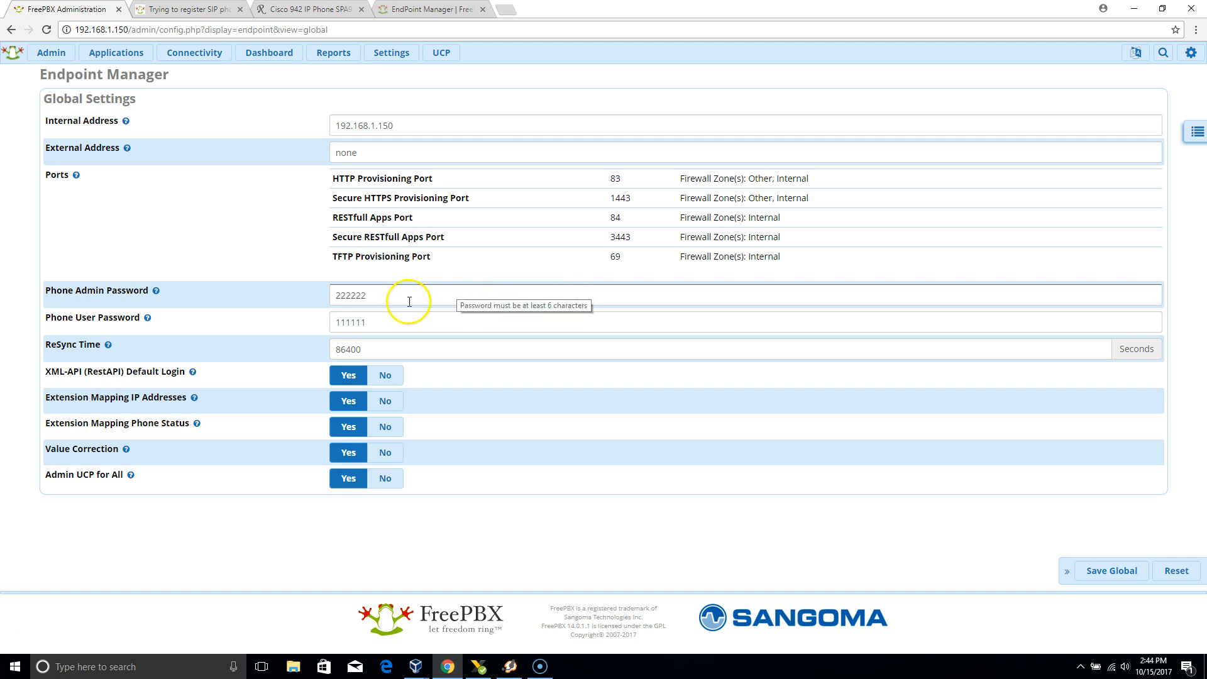
Check the phone password and resync fields in Global Settings and save the global settings.
left_click(377, 299)
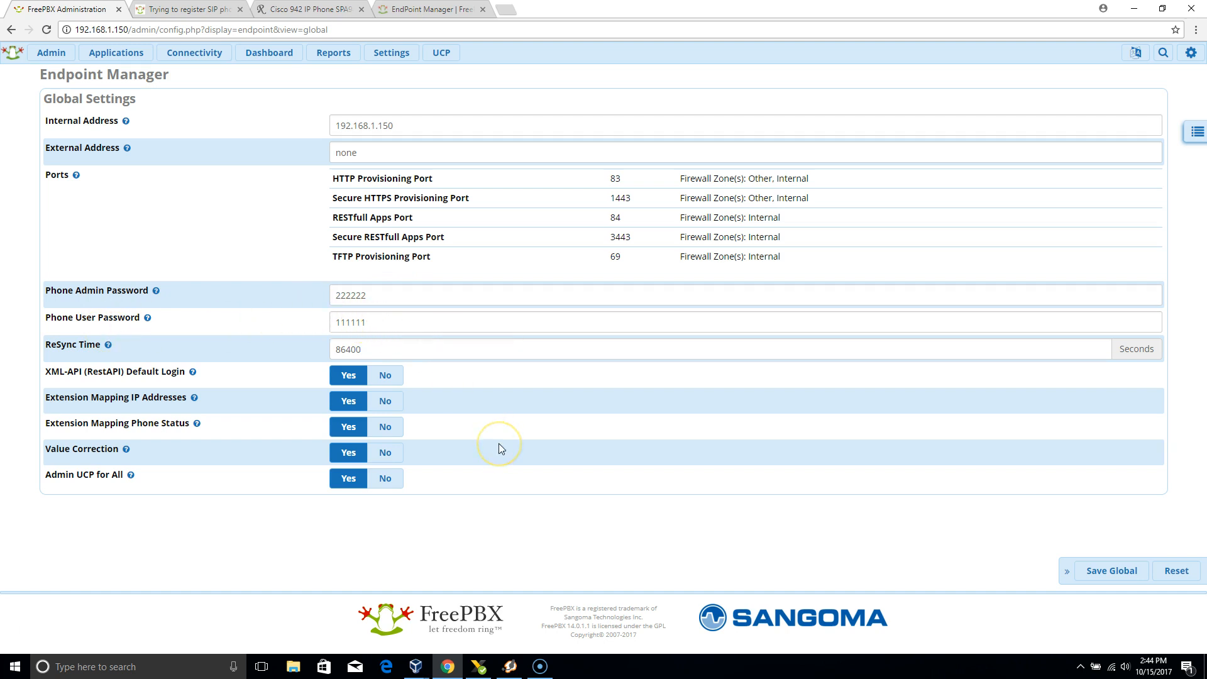
left_click(855, 346)
left_click(909, 381)
left_click(1100, 572)
left_click(389, 54)
Review the list of phone brands that can be added in Endpoint Manager, and close it without choosing one.
left_click(1192, 135)
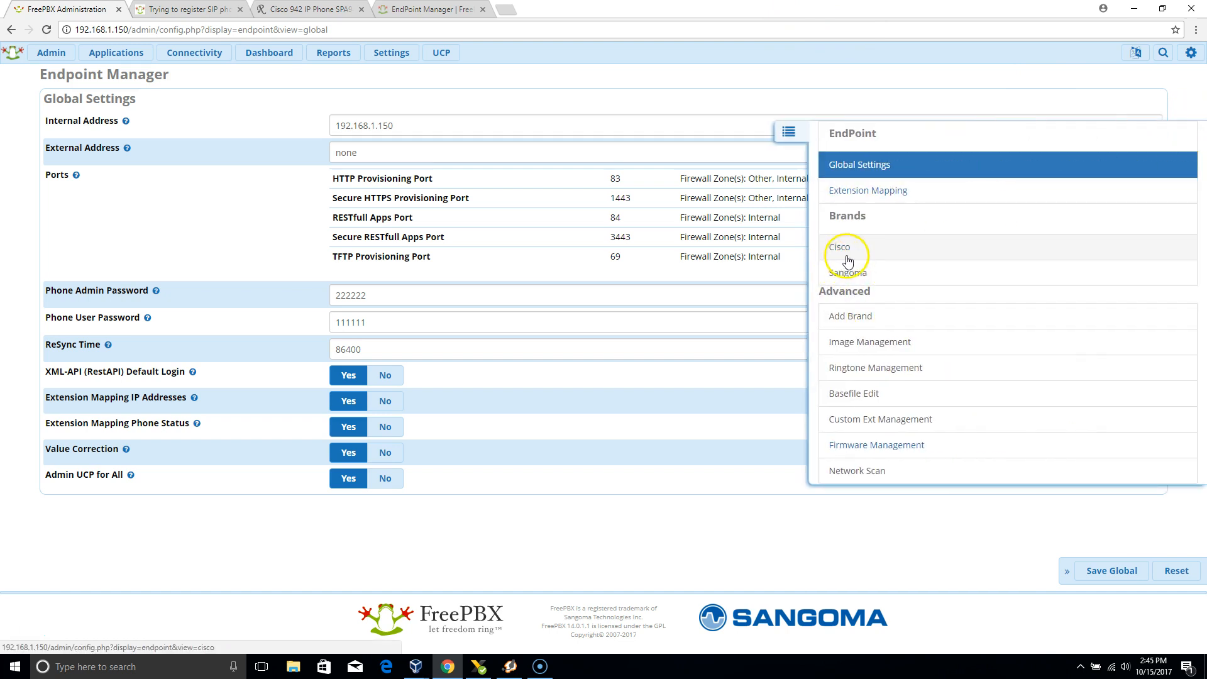
left_click(864, 322)
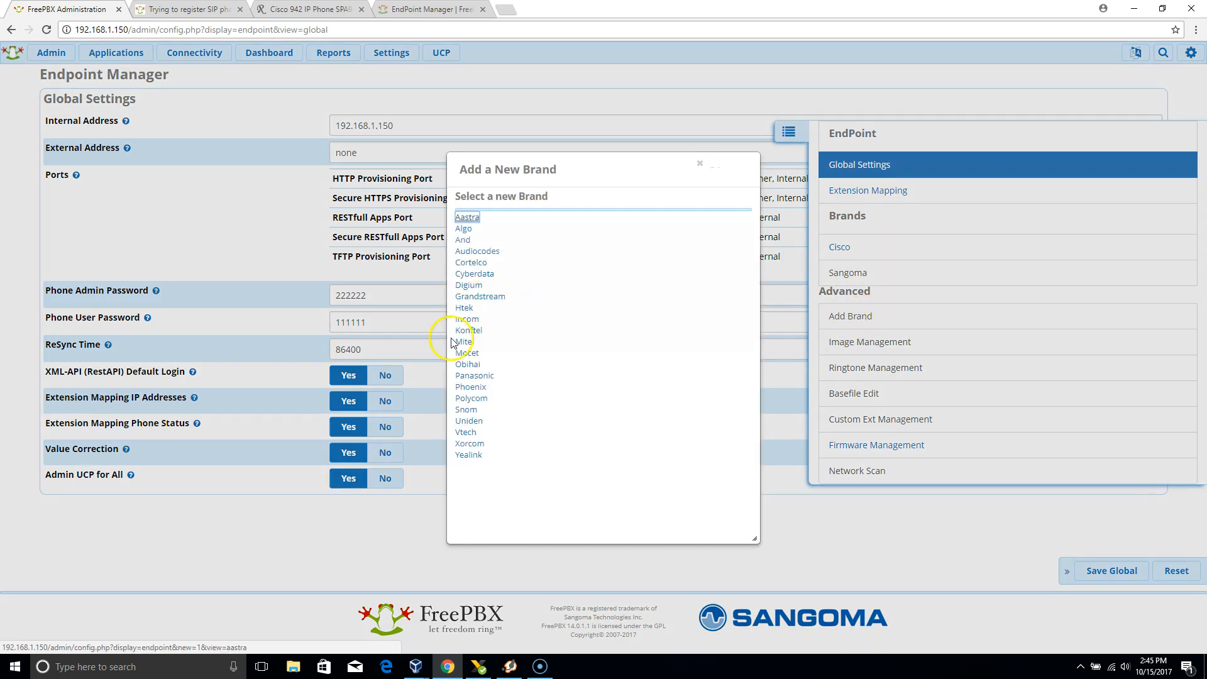
left_click_drag(476, 311, 476, 241)
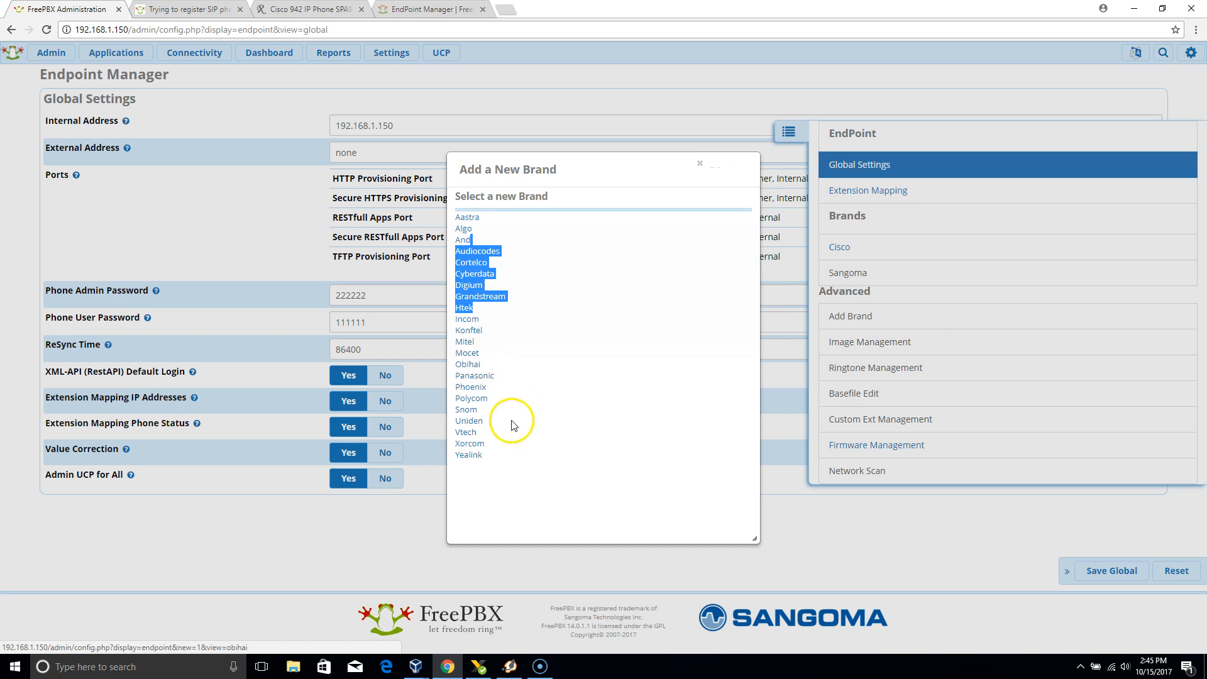
left_click(589, 271)
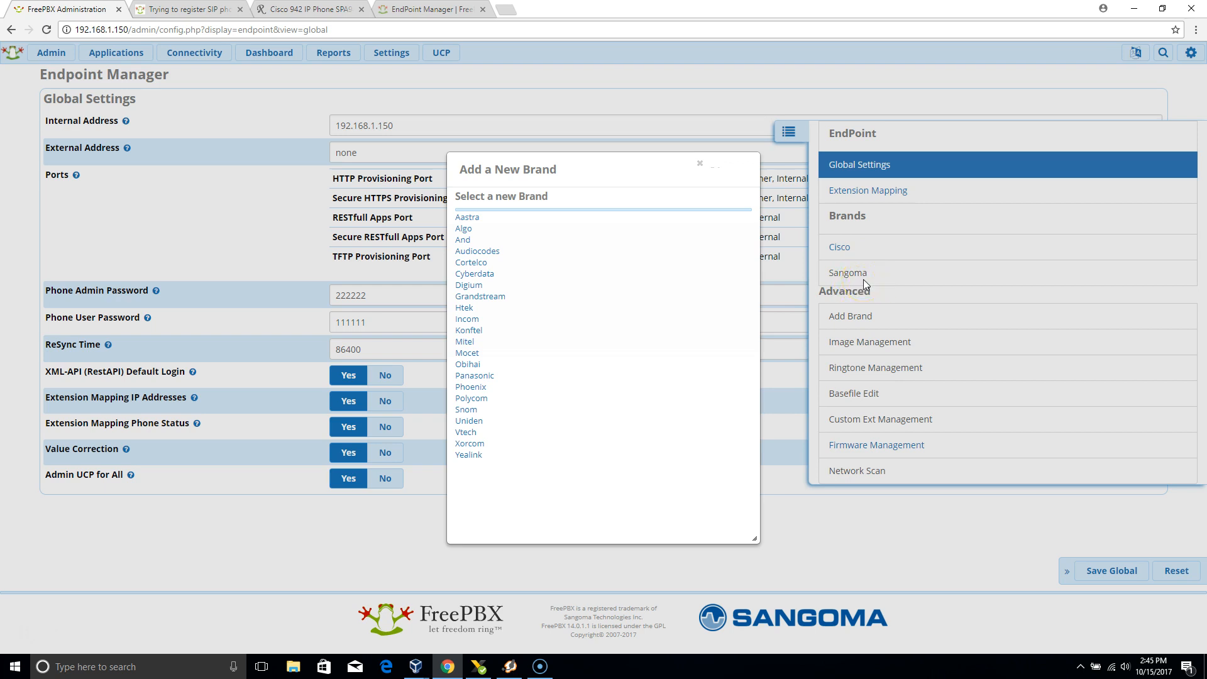
left_click(699, 166)
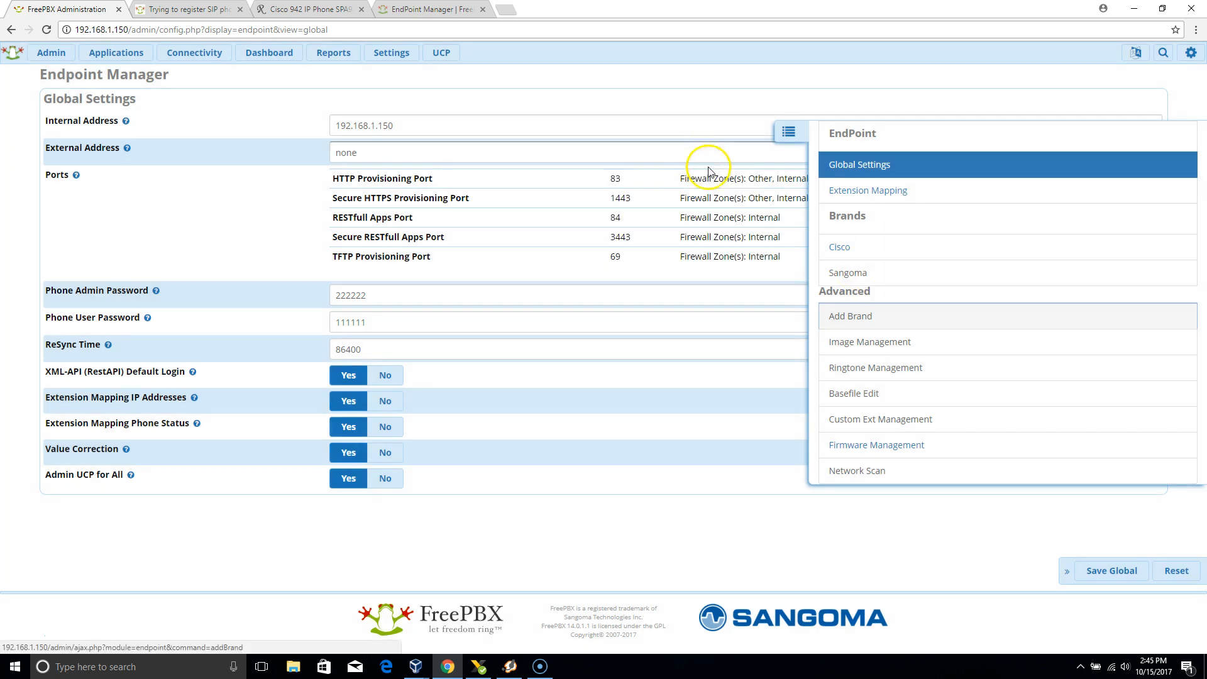
Open the cisco_phones template and examine the available Cisco firmware revisions and the two firmware slots.
left_click(836, 249)
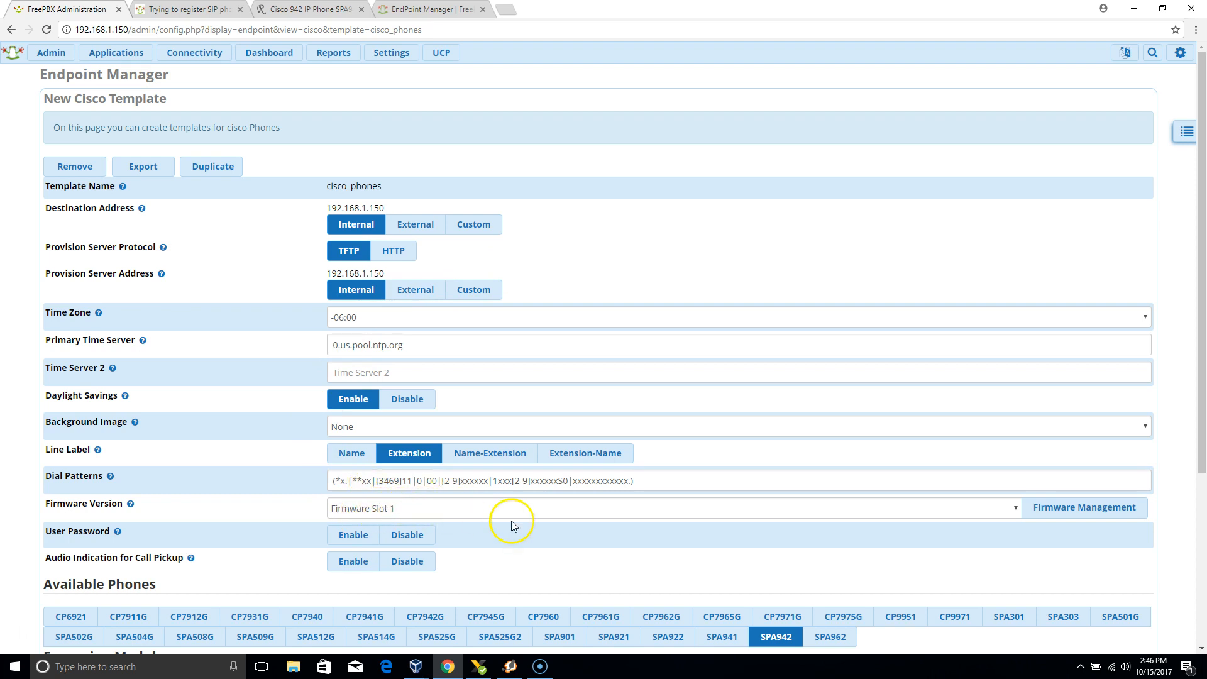
left_click(1089, 515)
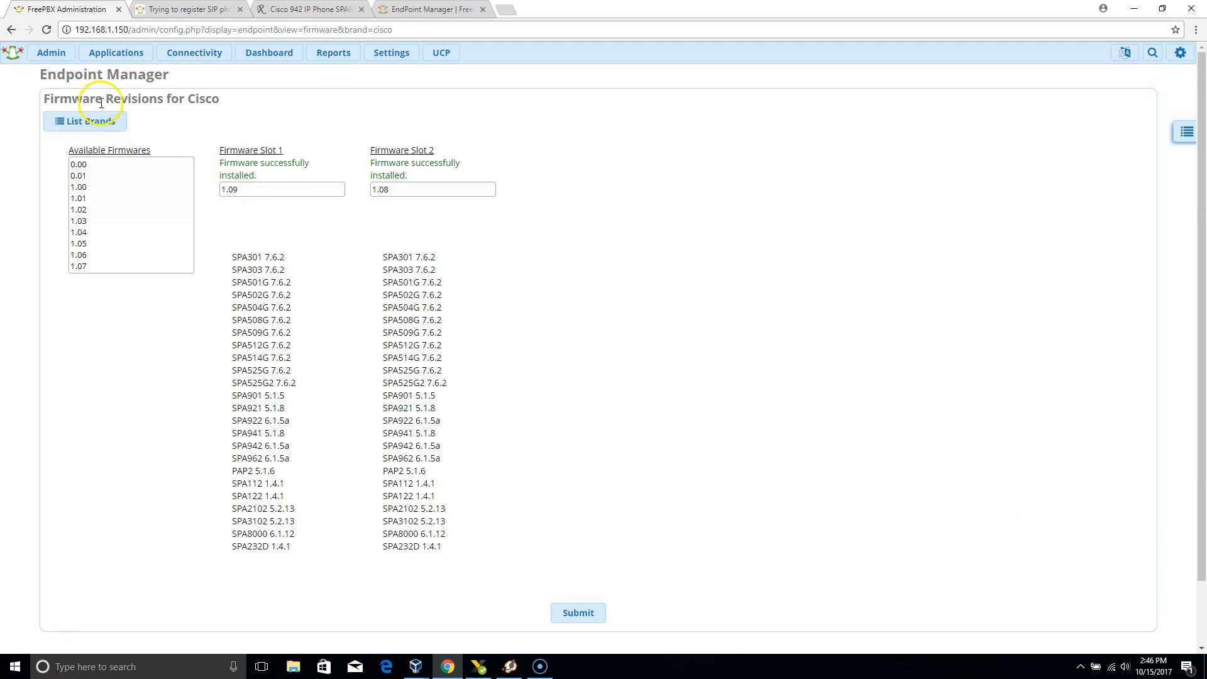
left_click(90, 123)
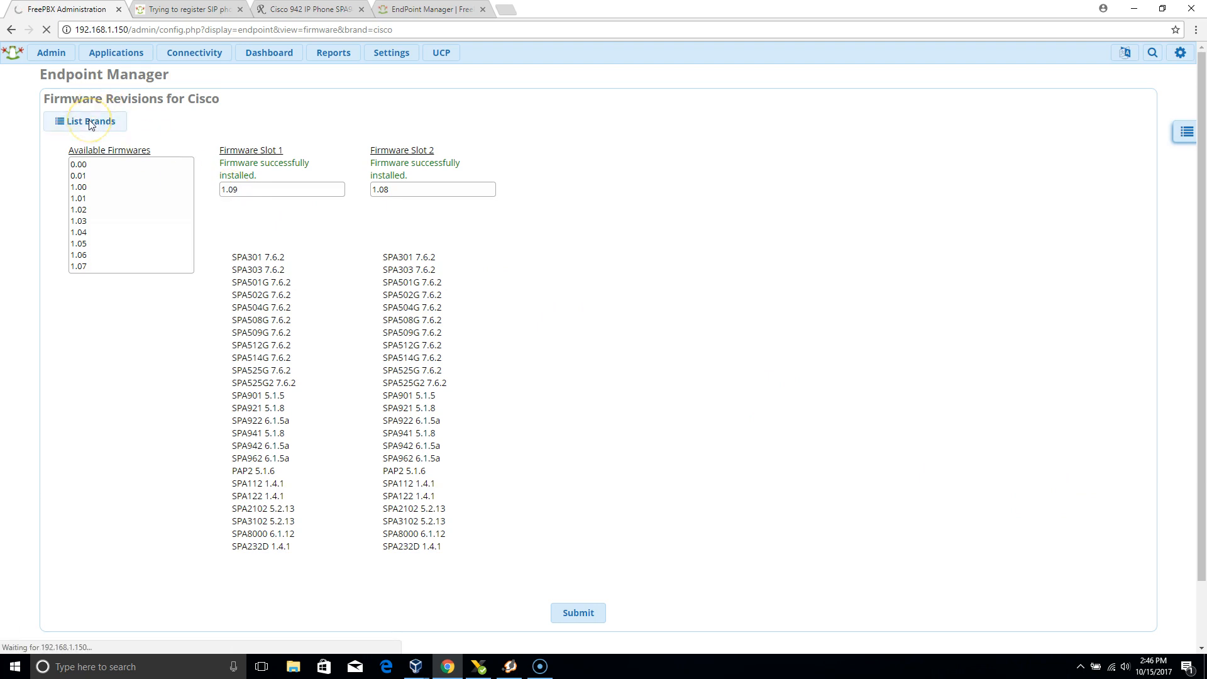
left_click(59, 184)
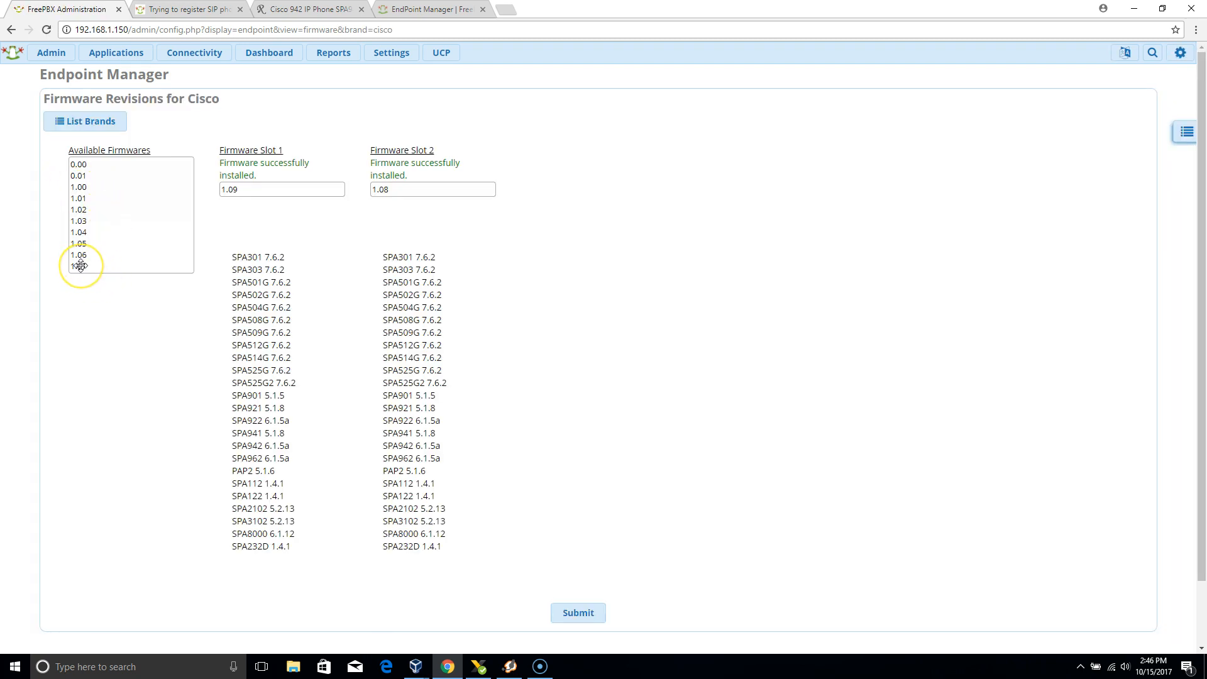
left_click_drag(80, 266, 281, 187)
left_click(11, 33)
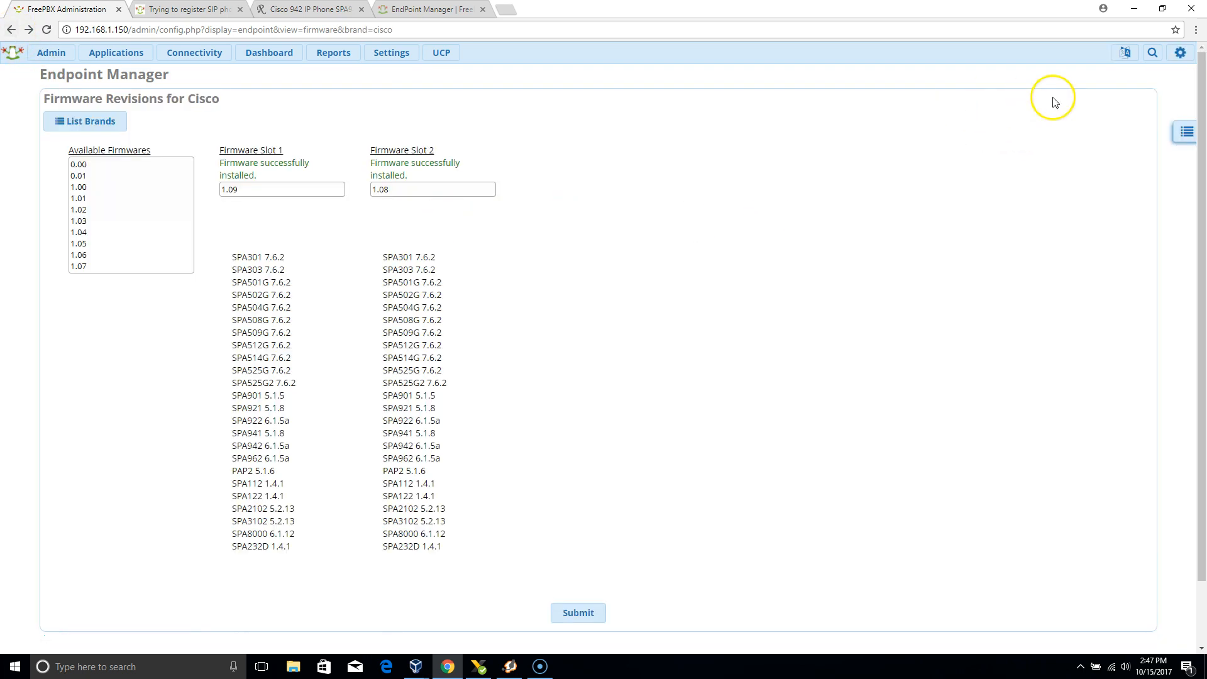
Open a blank new Cisco template, examine its fields and save options, and return to the Cisco template list.
left_click(1193, 143)
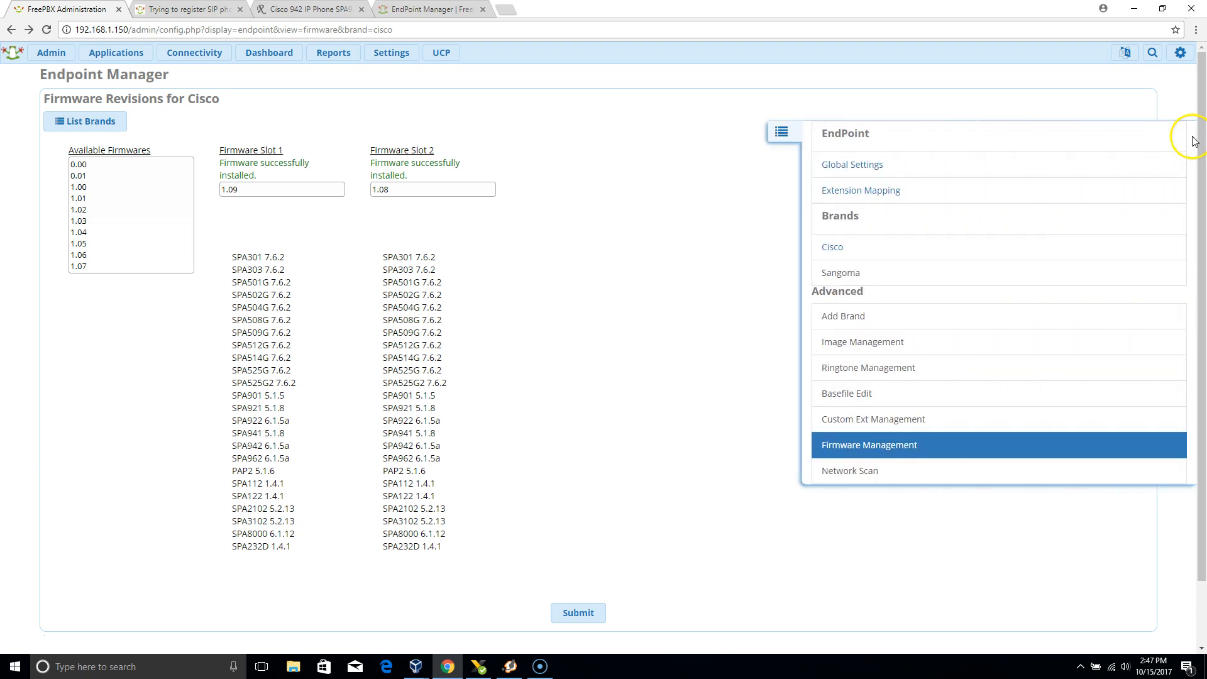
left_click(836, 251)
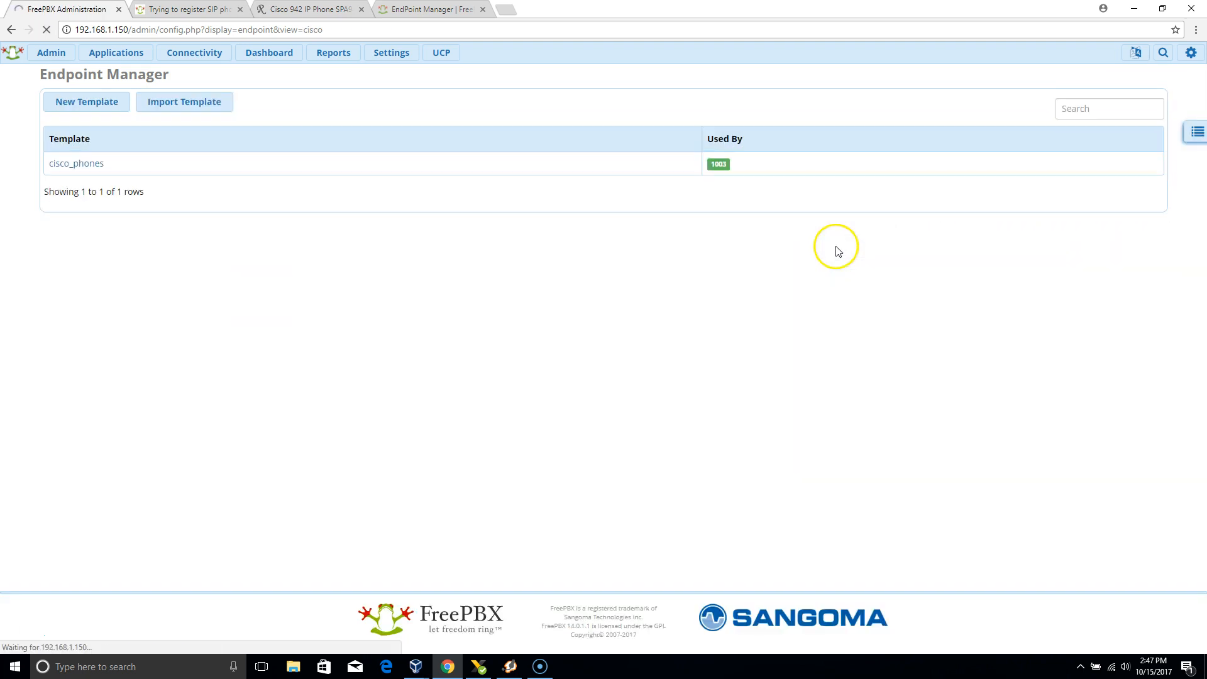
left_click(117, 102)
left_click(368, 191)
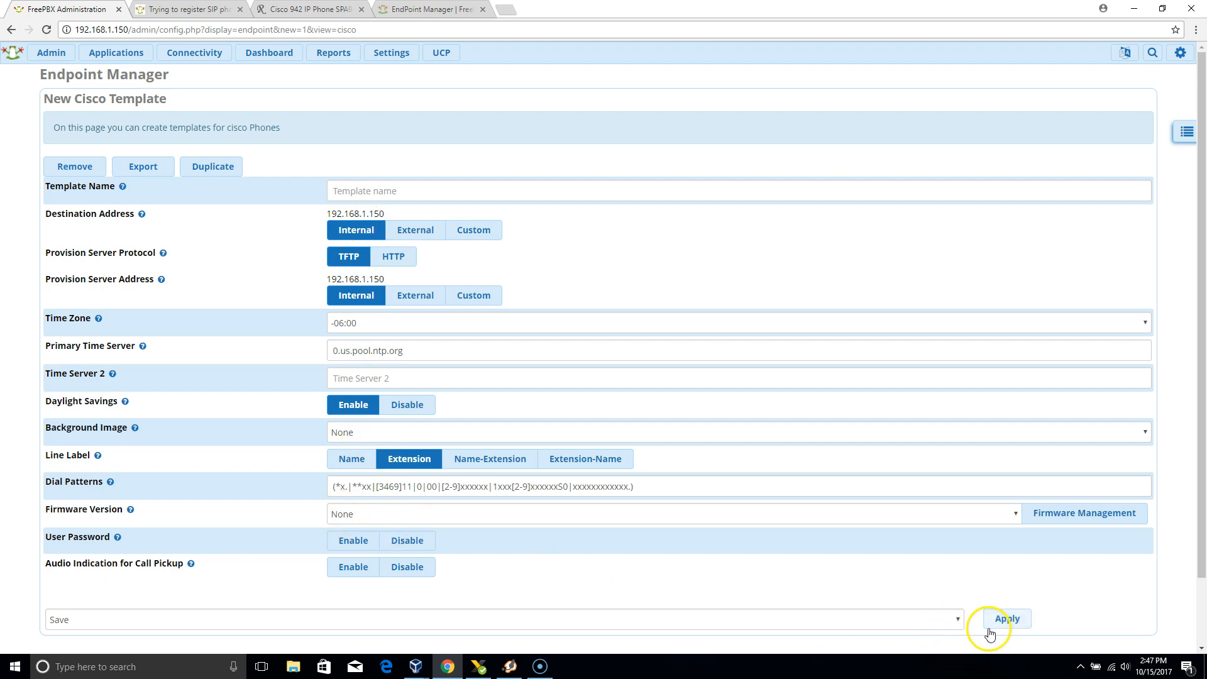
left_click(957, 620)
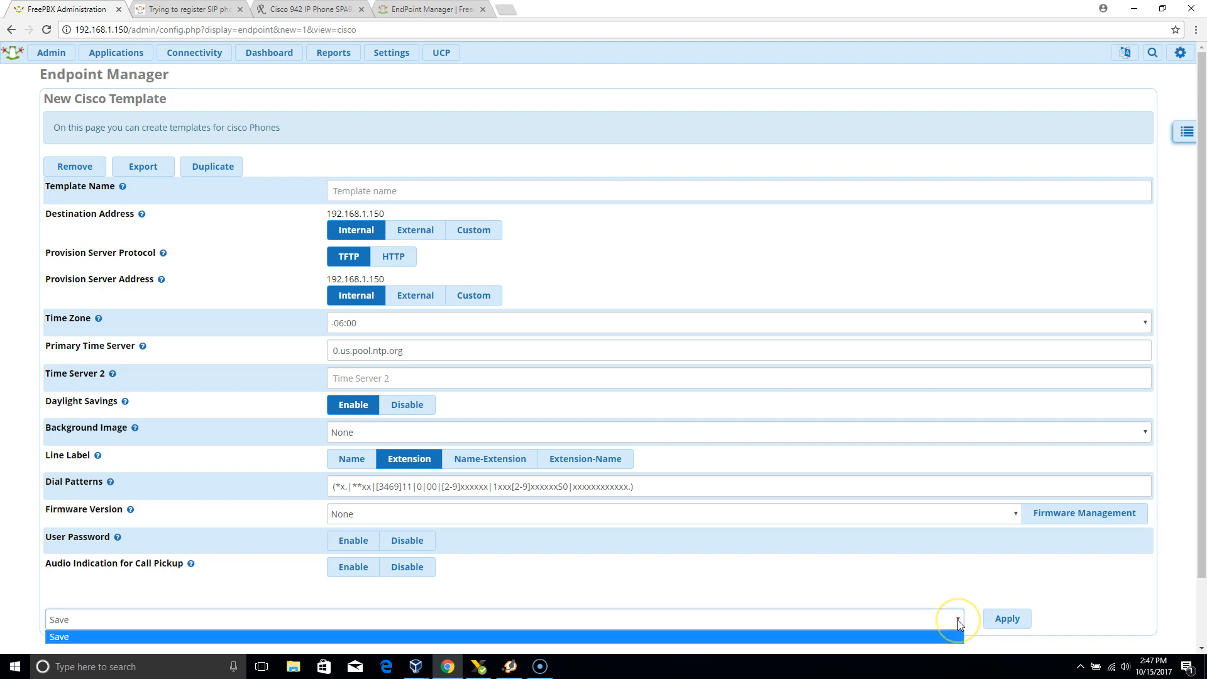
scroll(1199, 488, "down", 2)
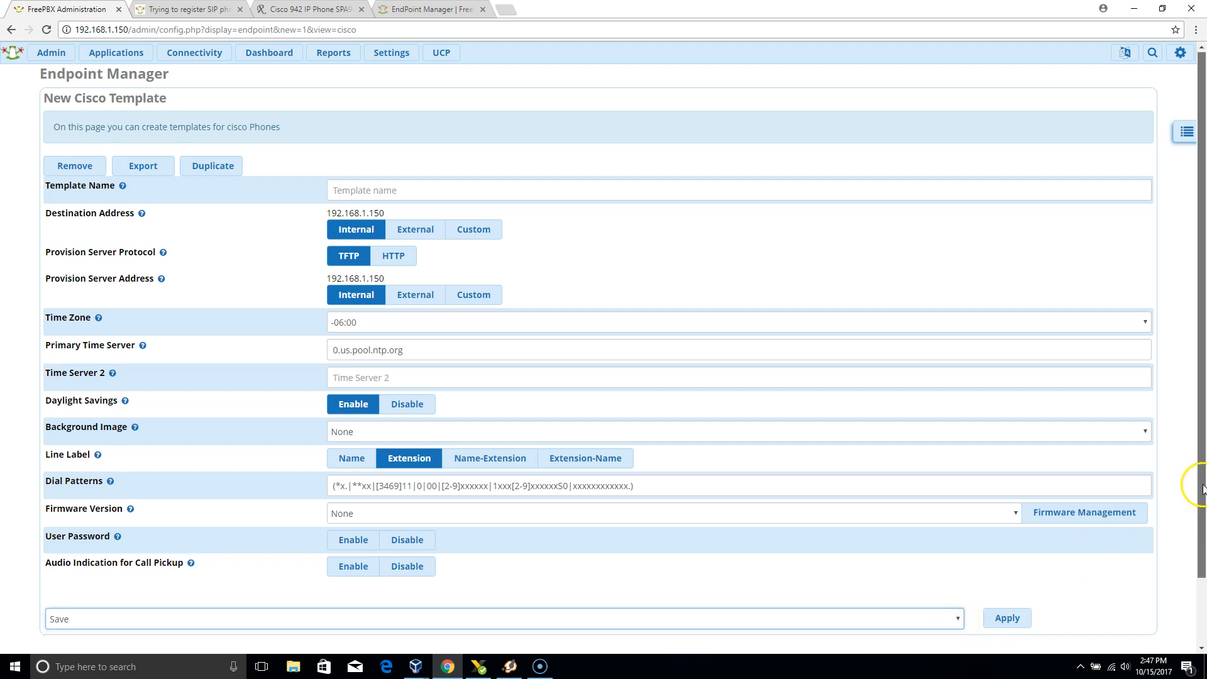
left_click(958, 544)
left_click(955, 543)
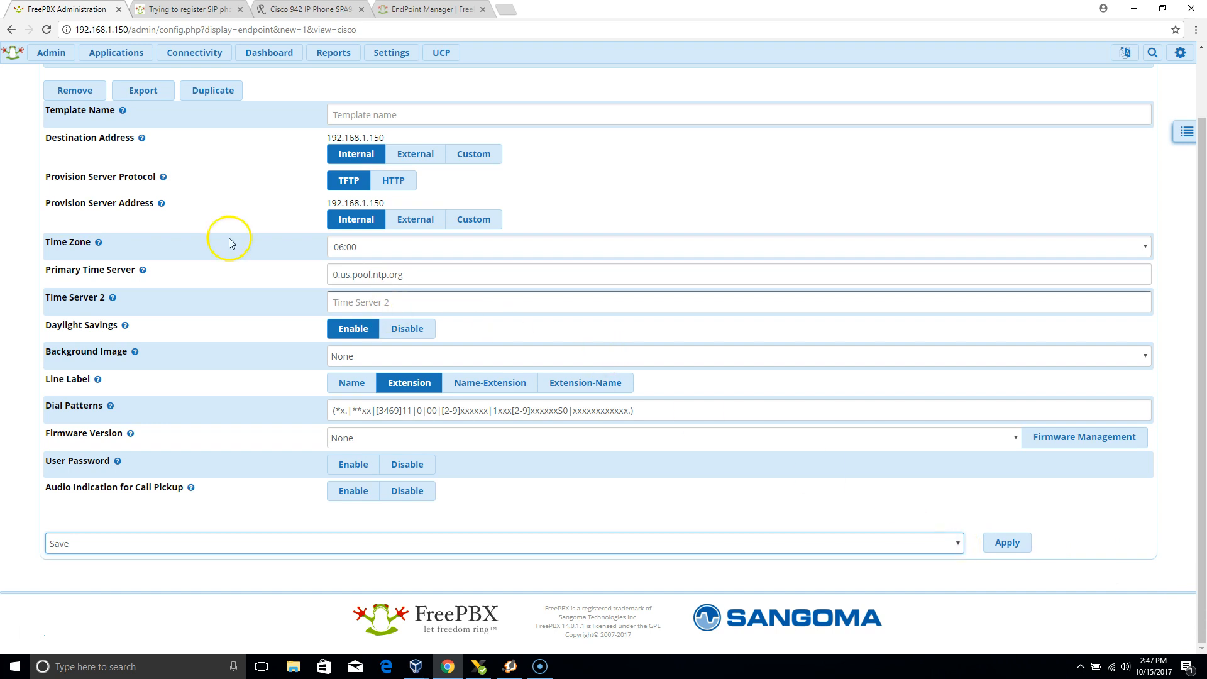
left_click(12, 32)
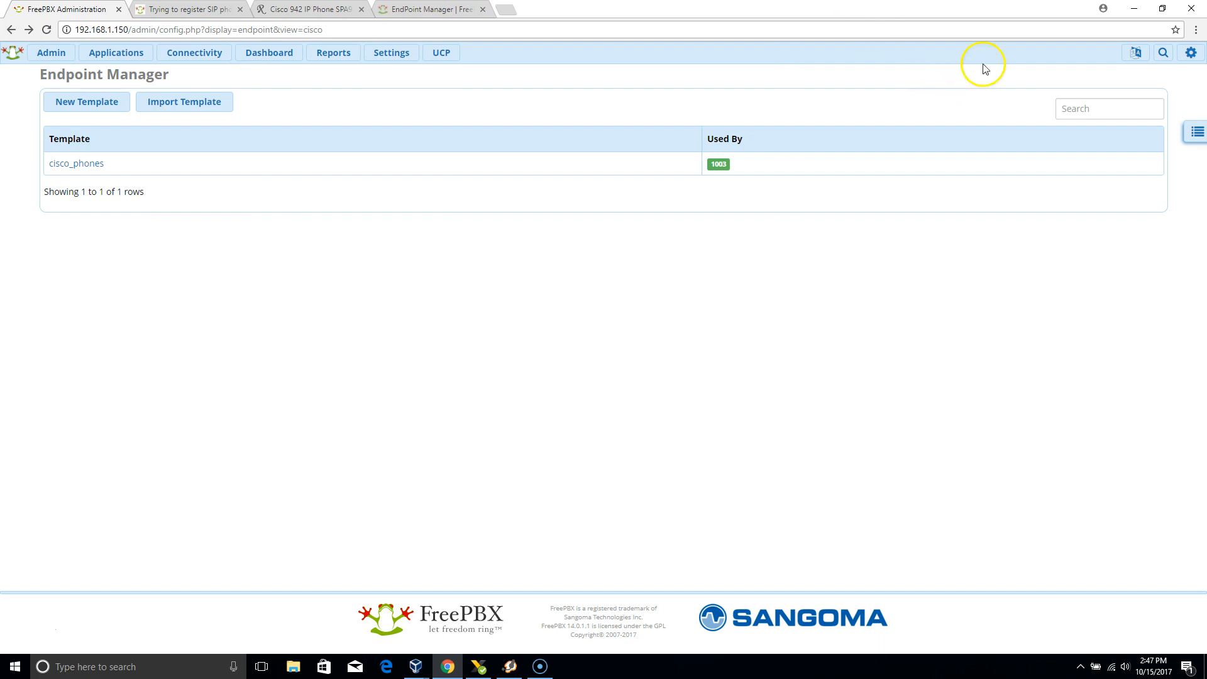
Add a row for extension 1002 Accounting in Extension Mapping and examine its extension, brand and template choices.
left_click(1197, 139)
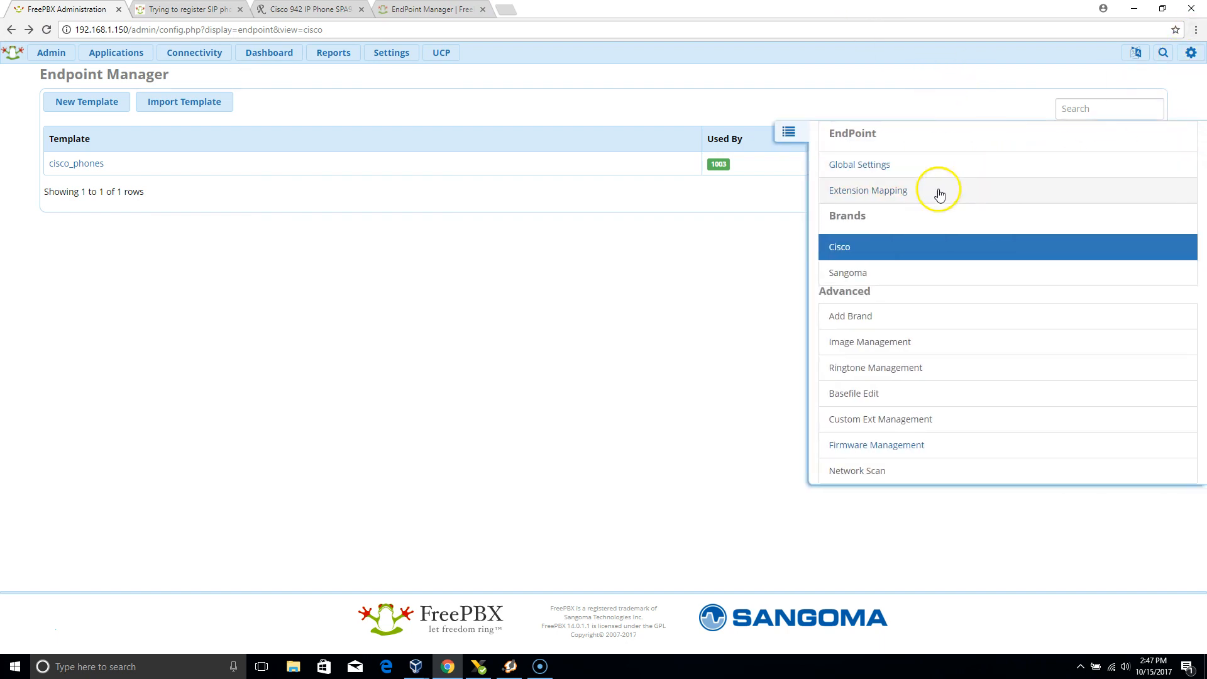
left_click(887, 196)
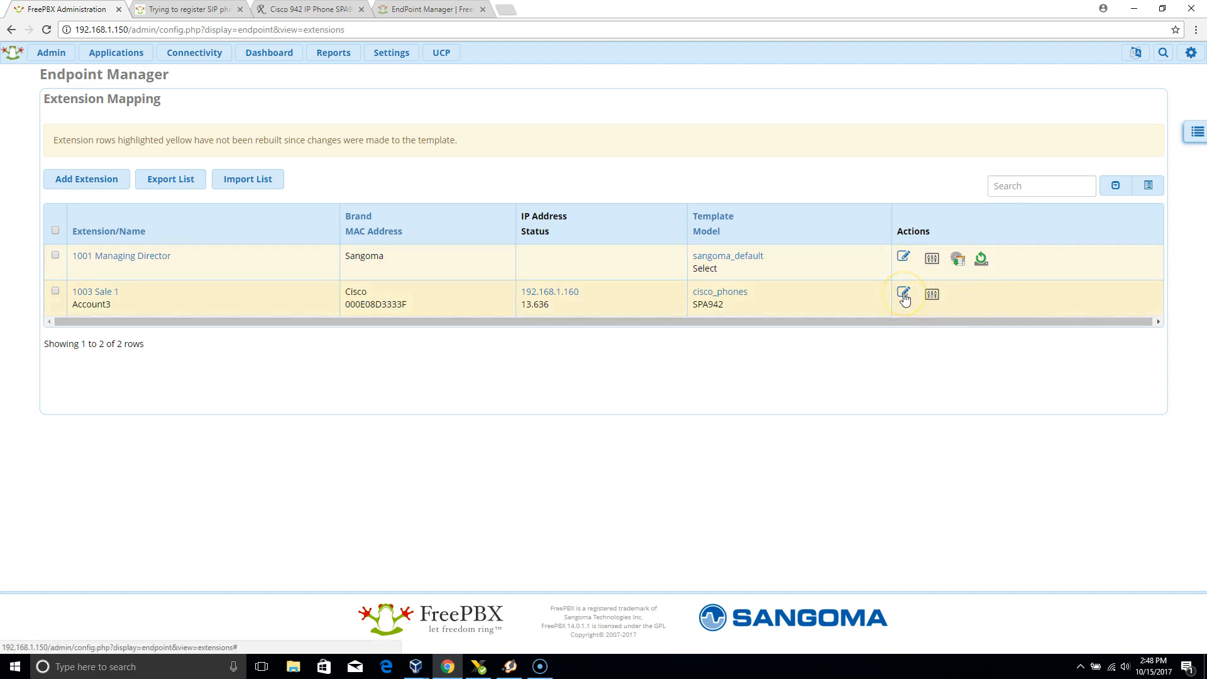
left_click(87, 180)
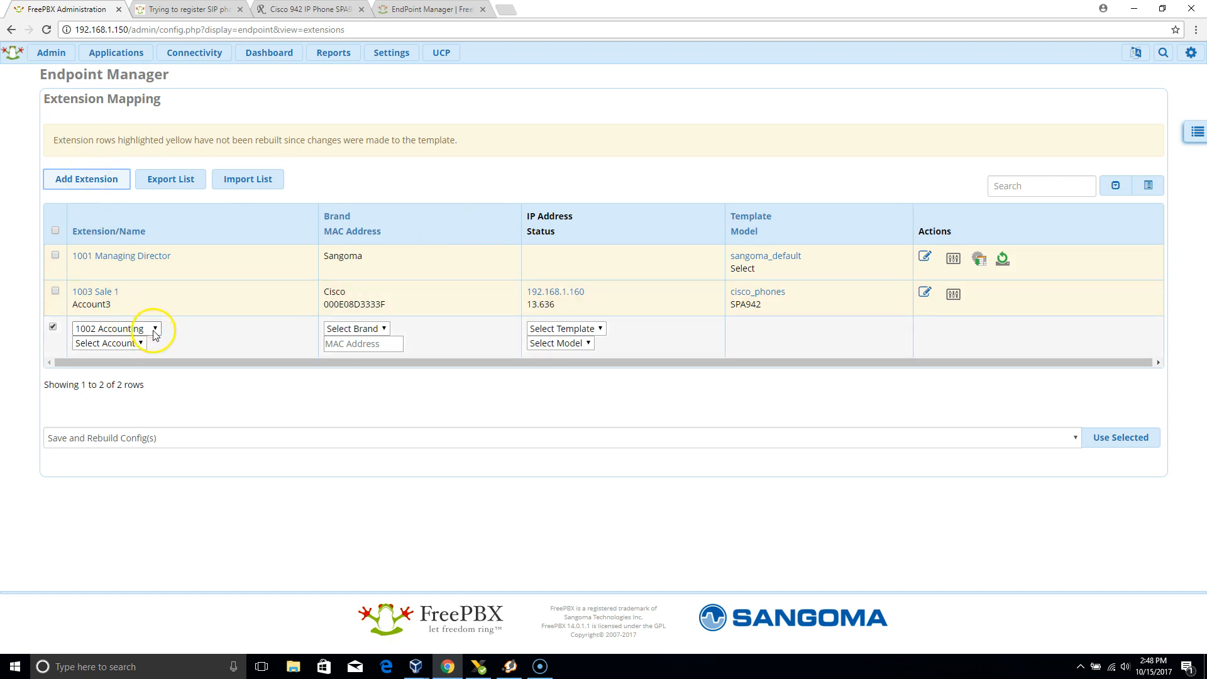
left_click(156, 330)
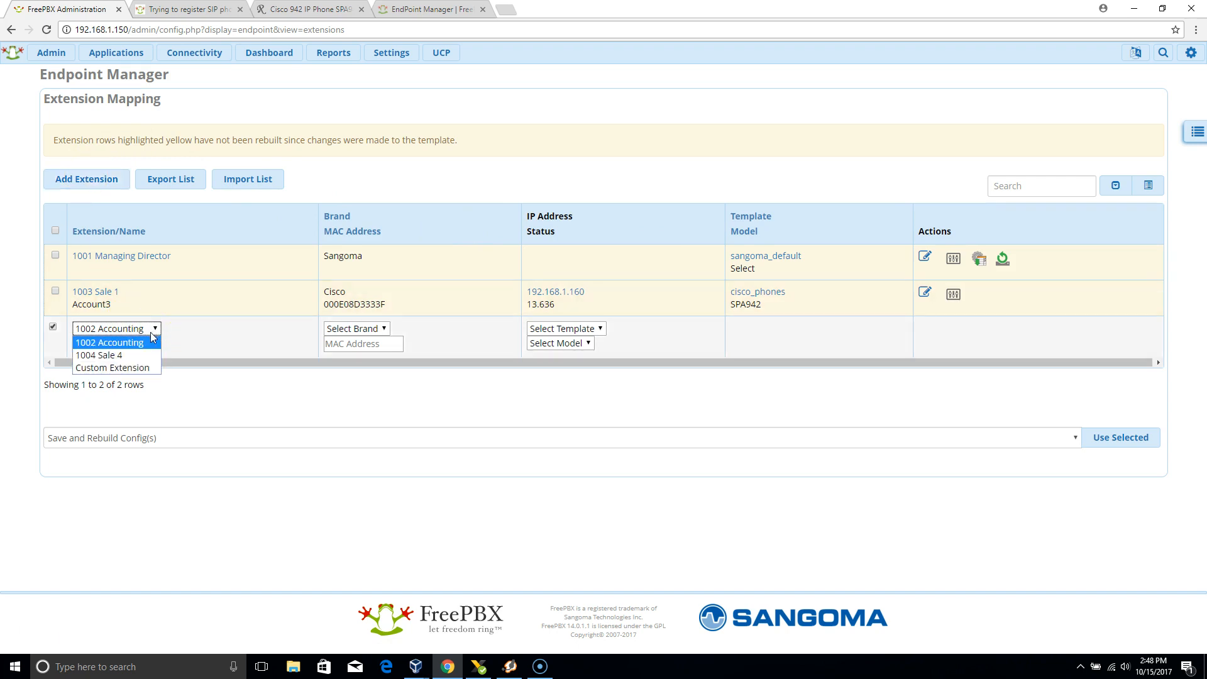
left_click(197, 346)
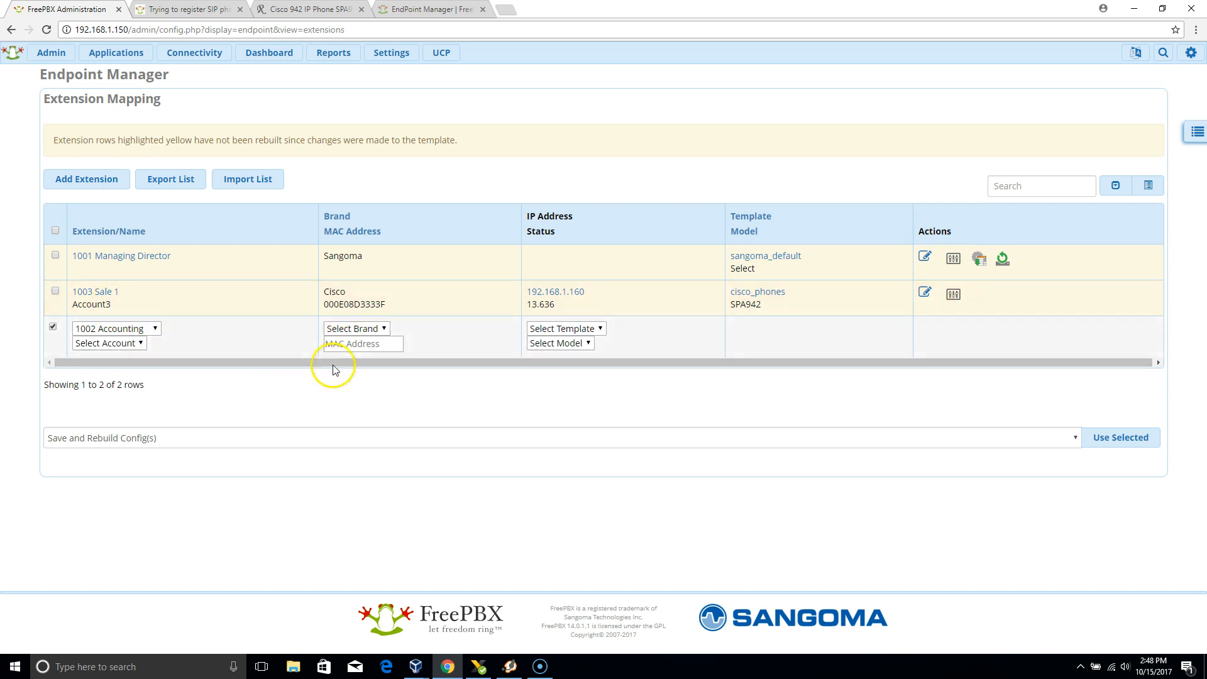
left_click(375, 330)
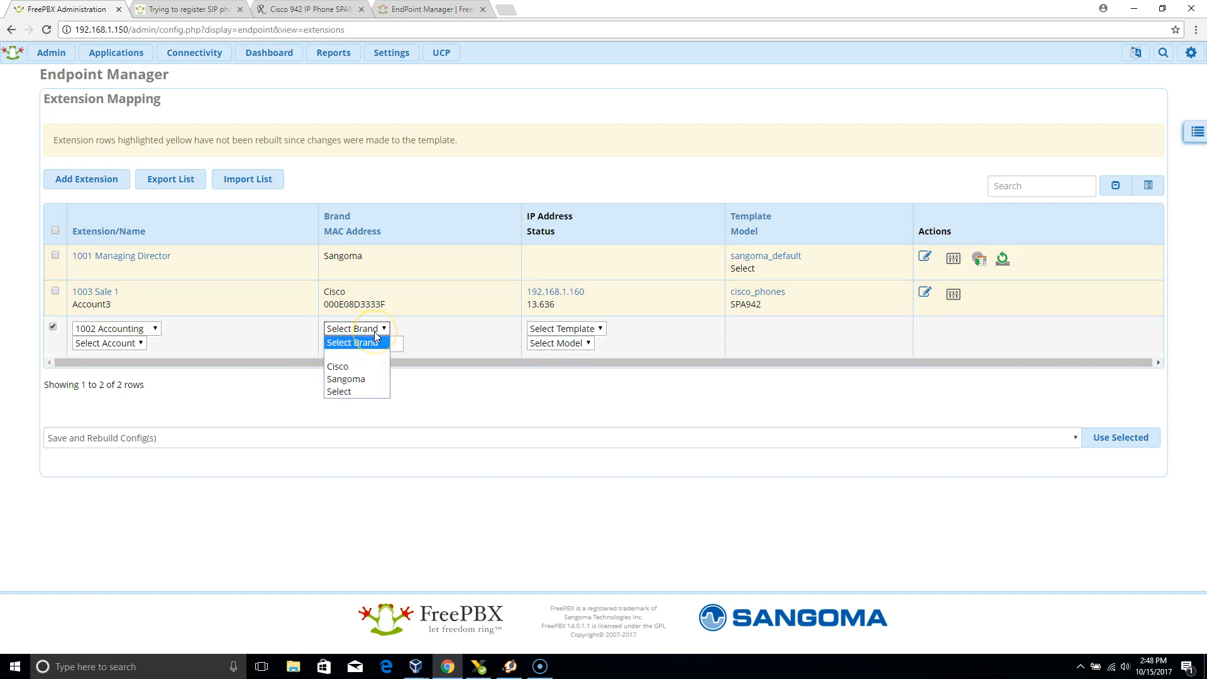
left_click(375, 331)
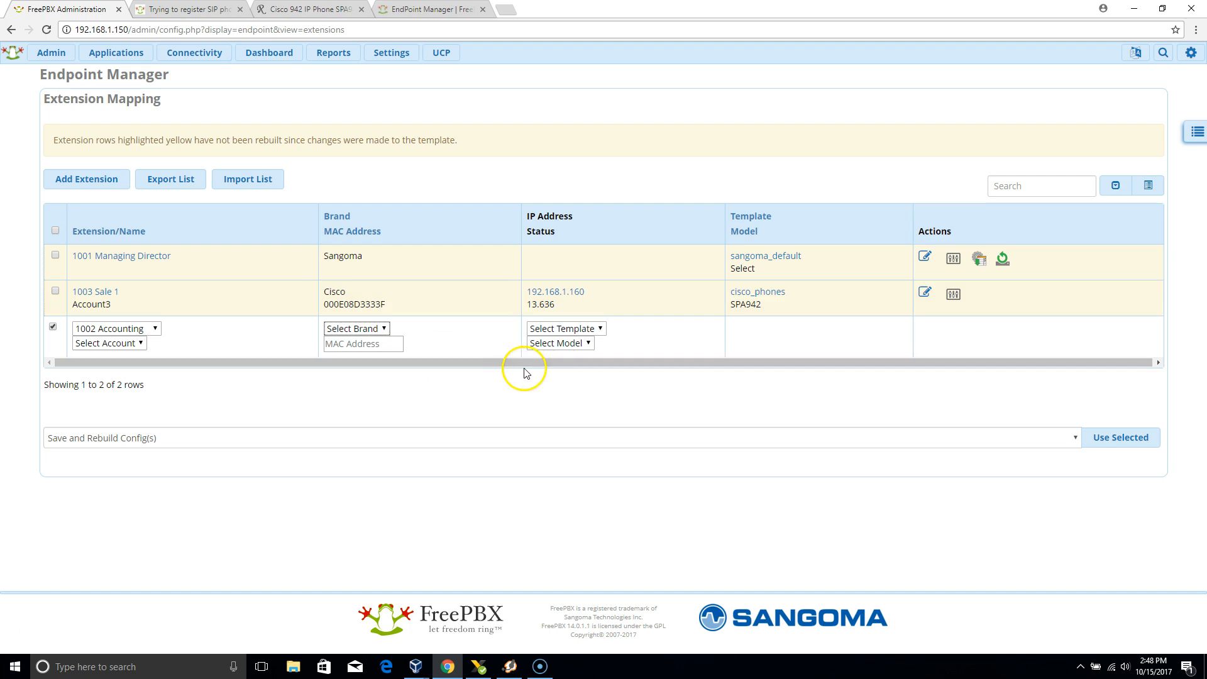
left_click(602, 330)
left_click(602, 330)
left_click(599, 331)
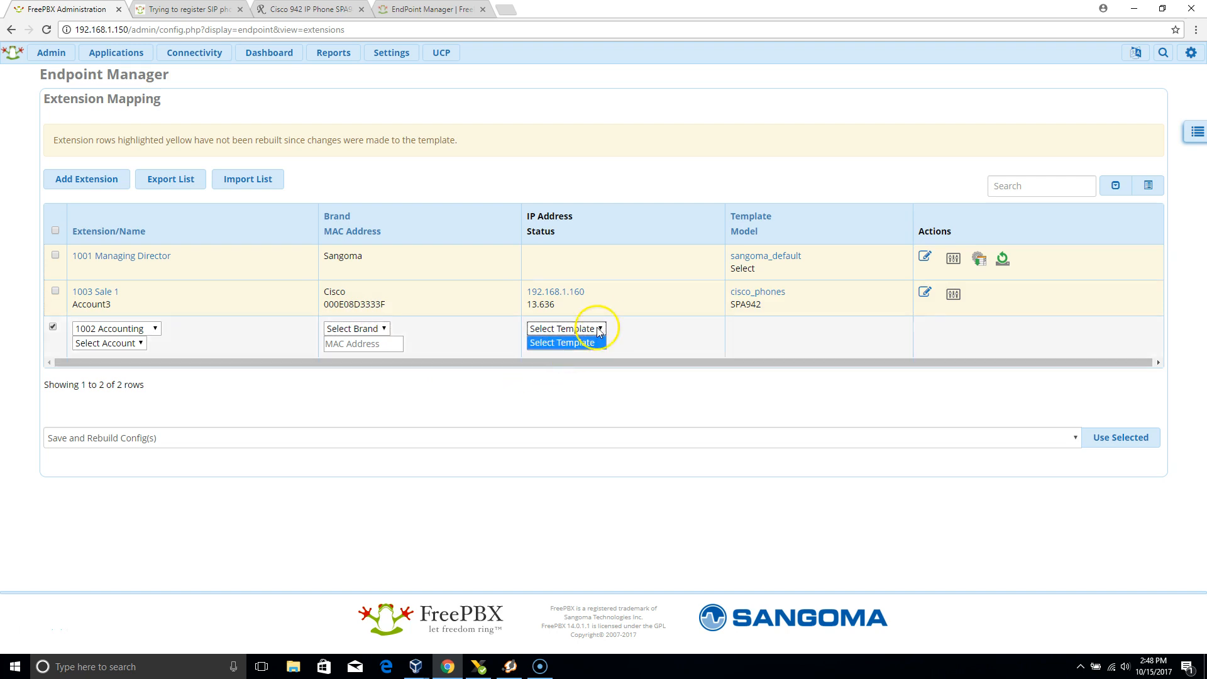
left_click(646, 335)
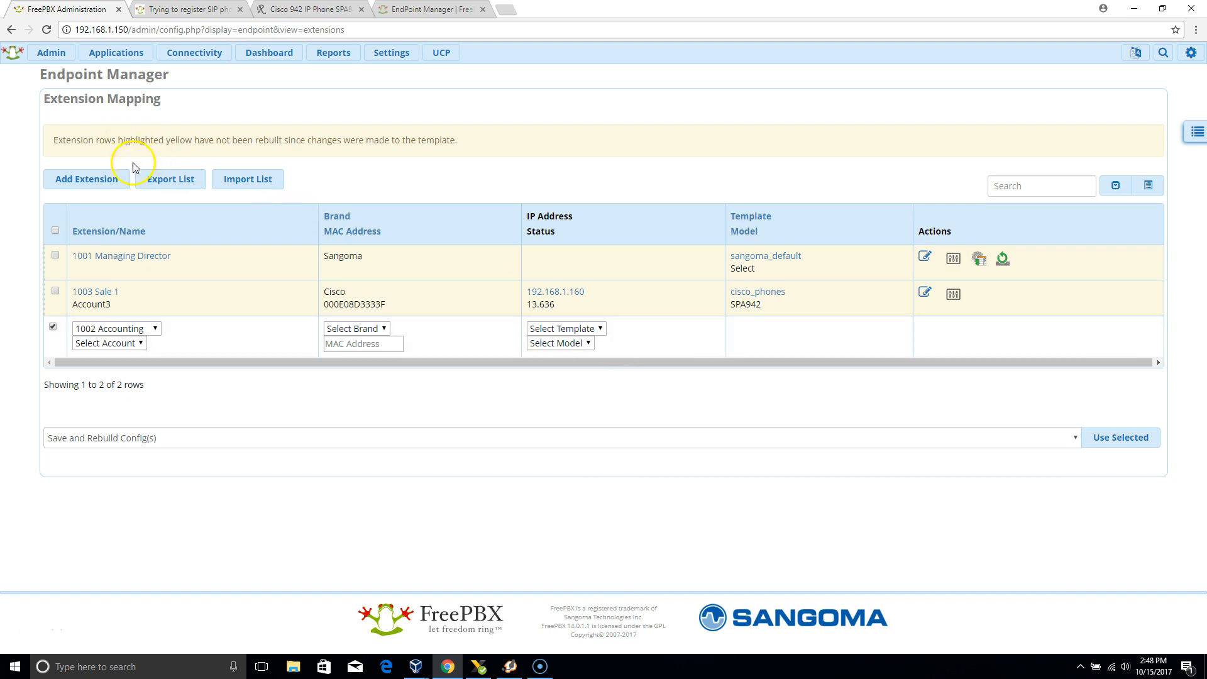
Open the mapping of extension 1003 for editing, examine its fields and save options, and close it without applying.
left_click(925, 293)
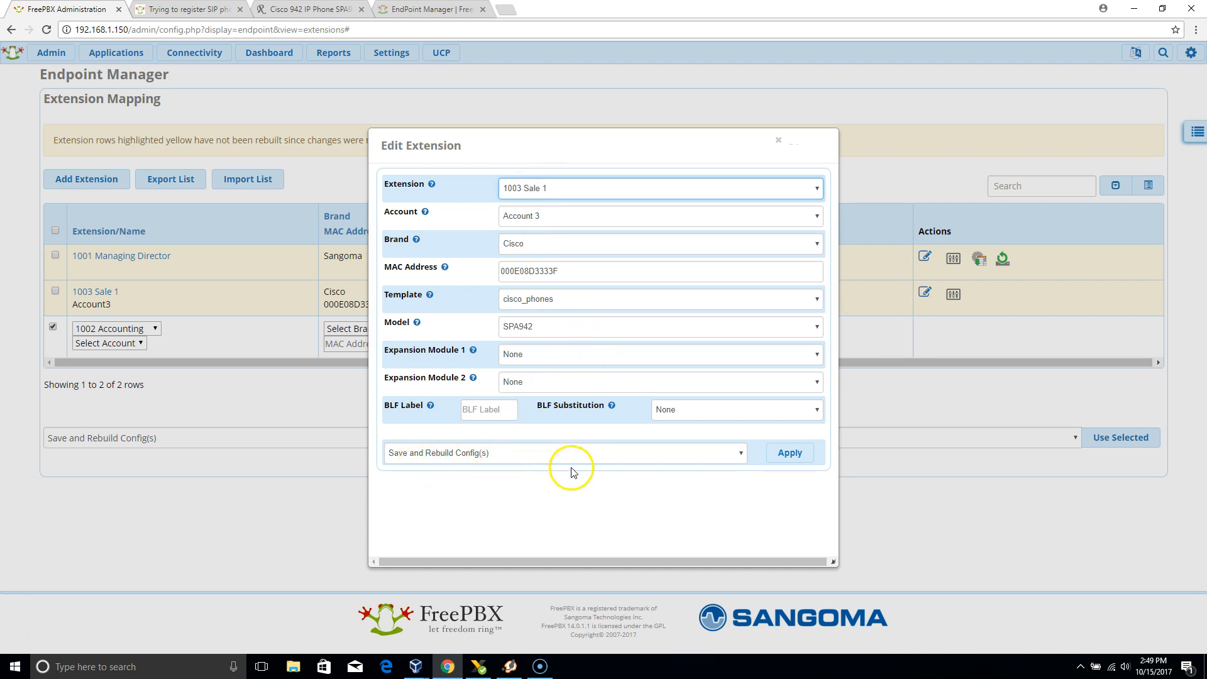
left_click(742, 454)
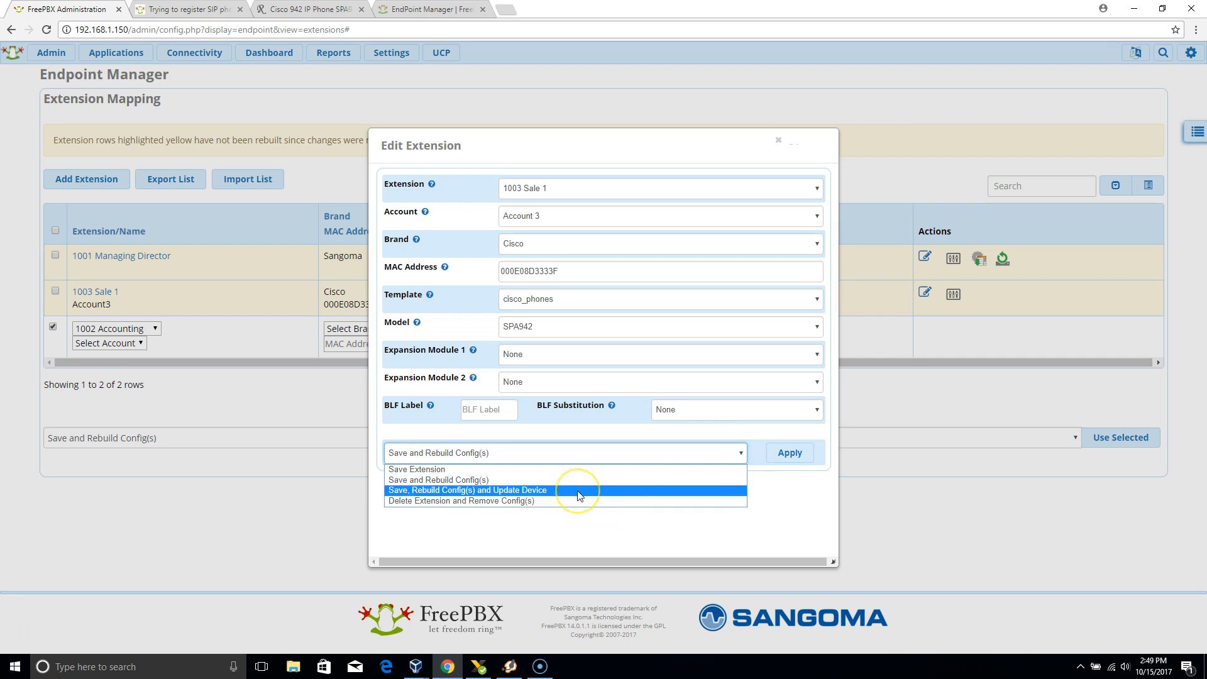
left_click(949, 497)
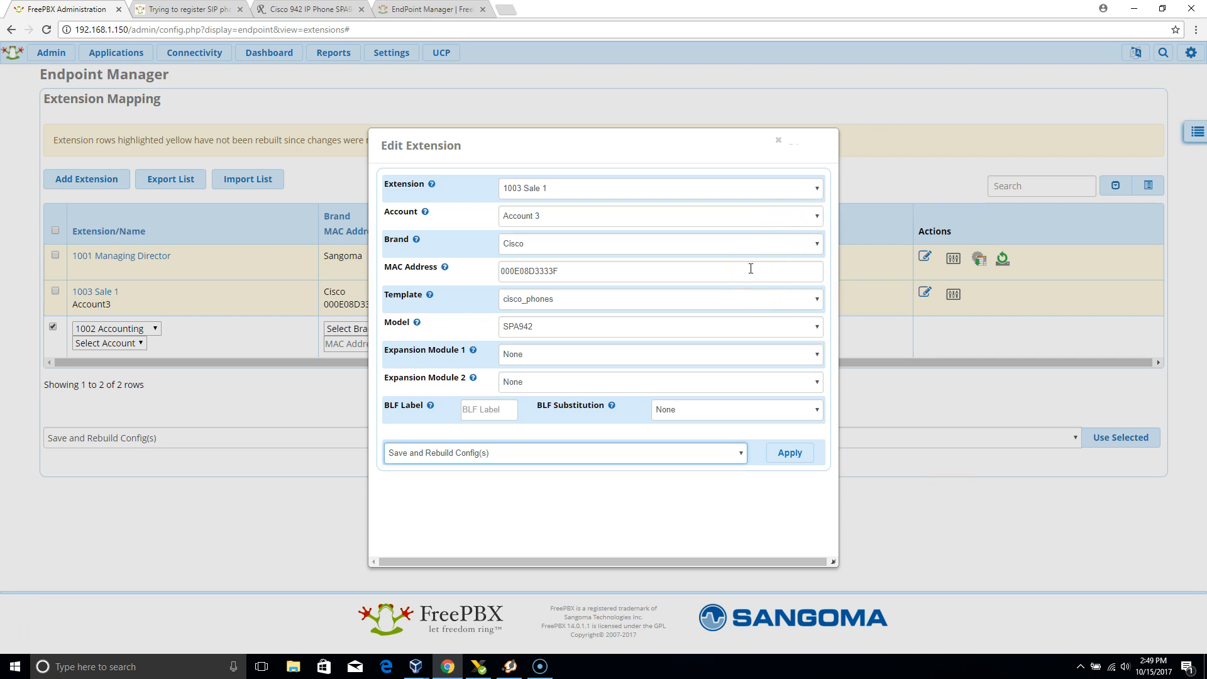
left_click(778, 142)
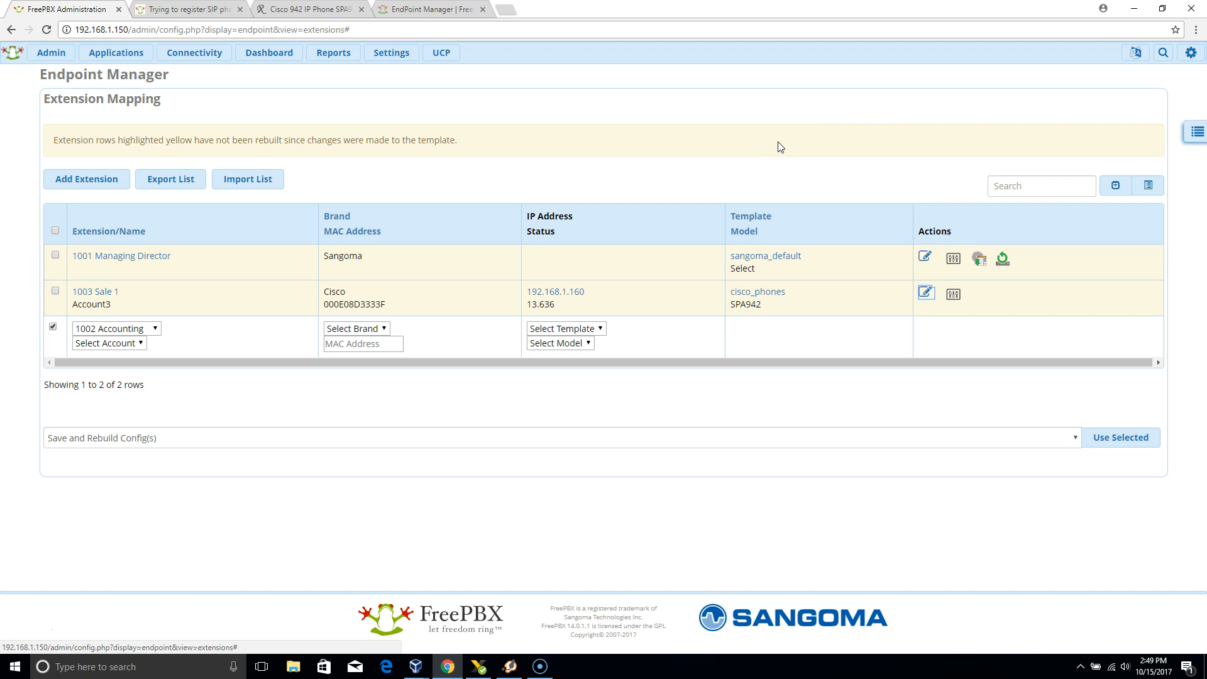
left_click(217, 58)
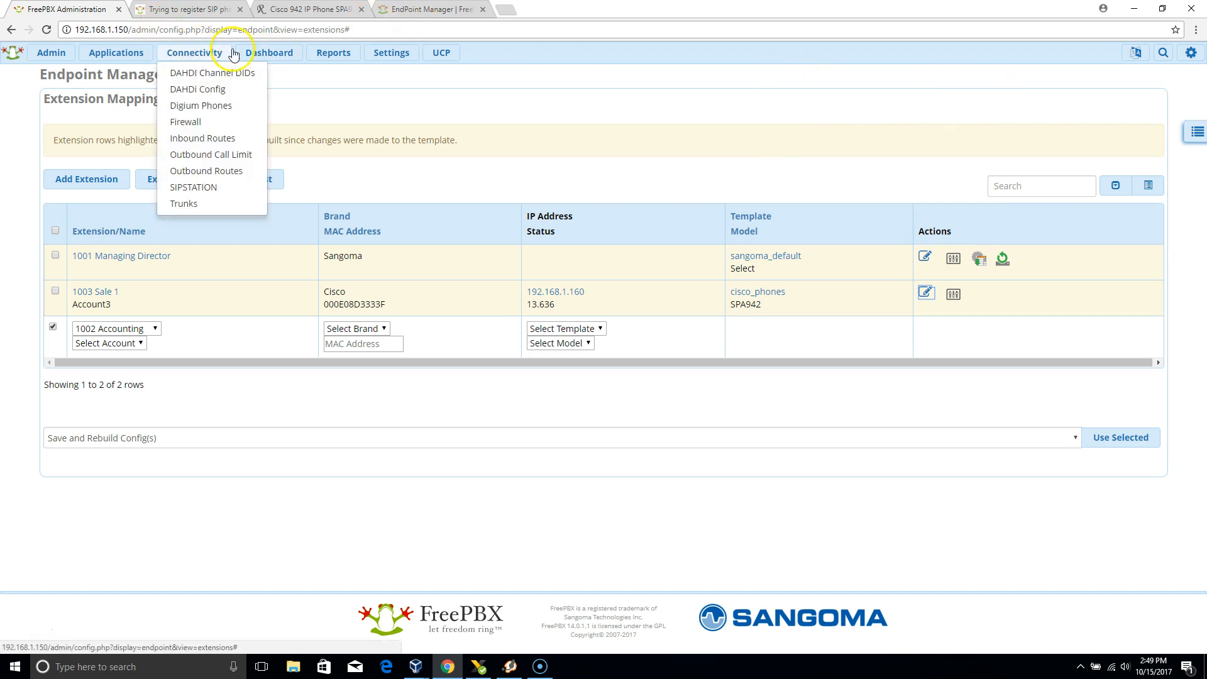
mouse_move(116, 53)
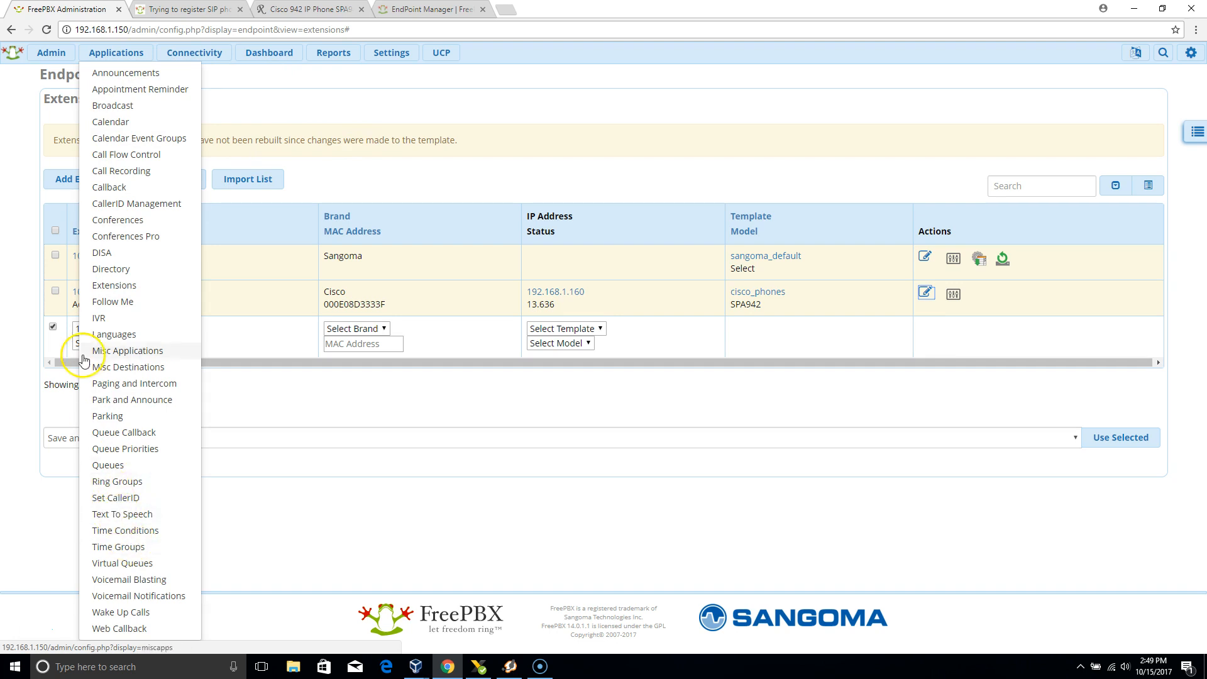
mouse_move(45, 54)
left_click(93, 501)
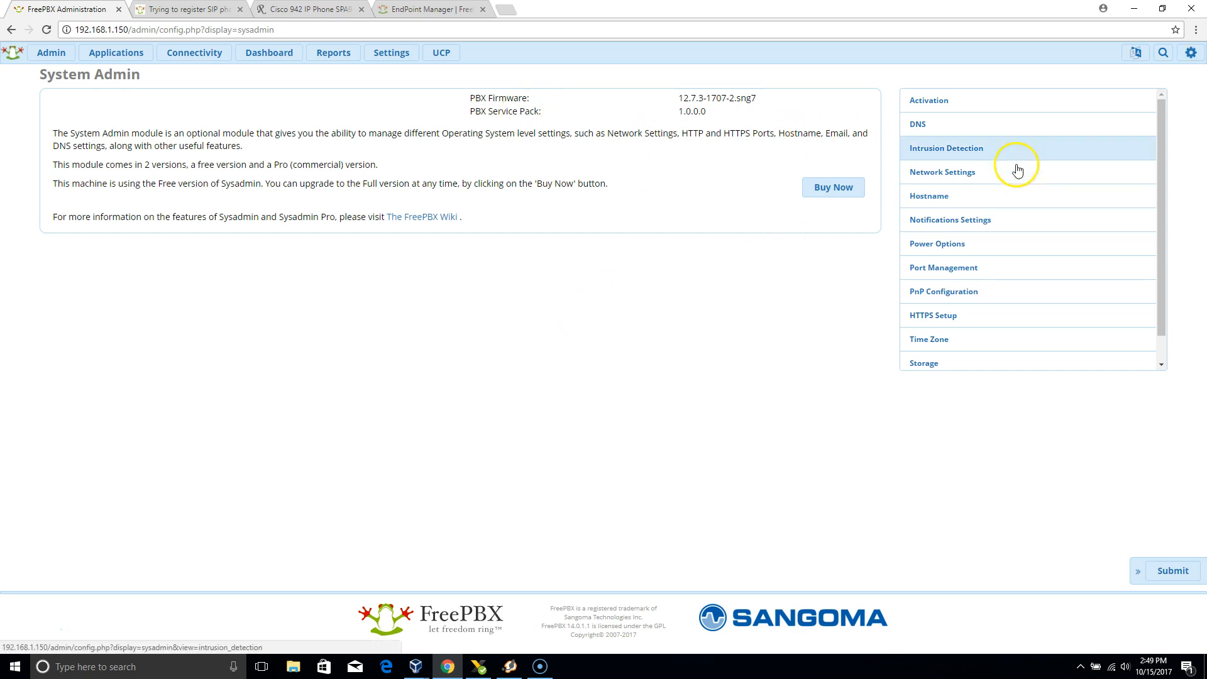
Open the Asterisk Info report and view its Registries section.
mouse_move(390, 50)
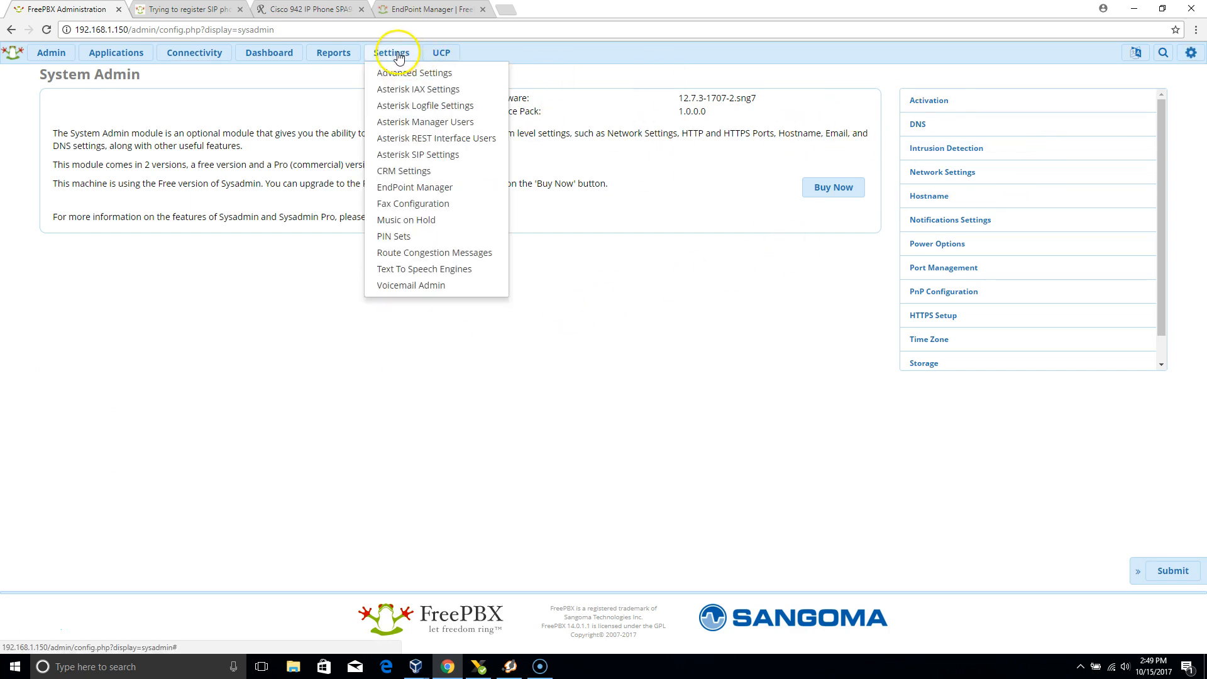
mouse_move(340, 50)
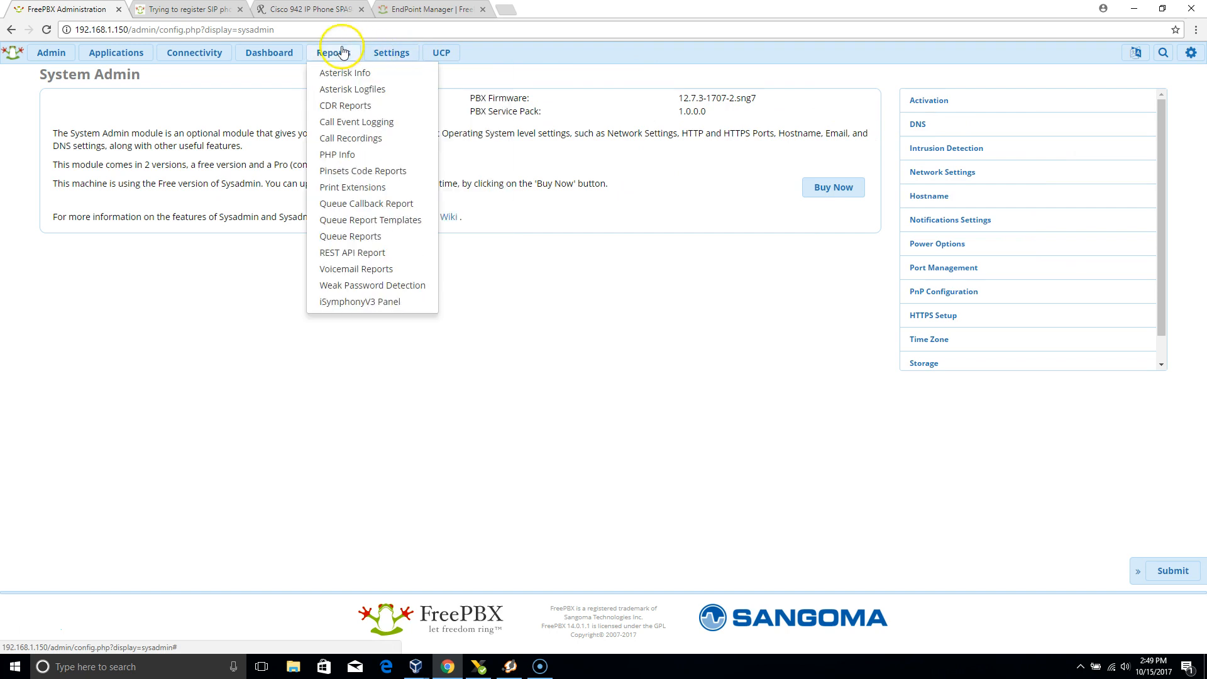
left_click(343, 74)
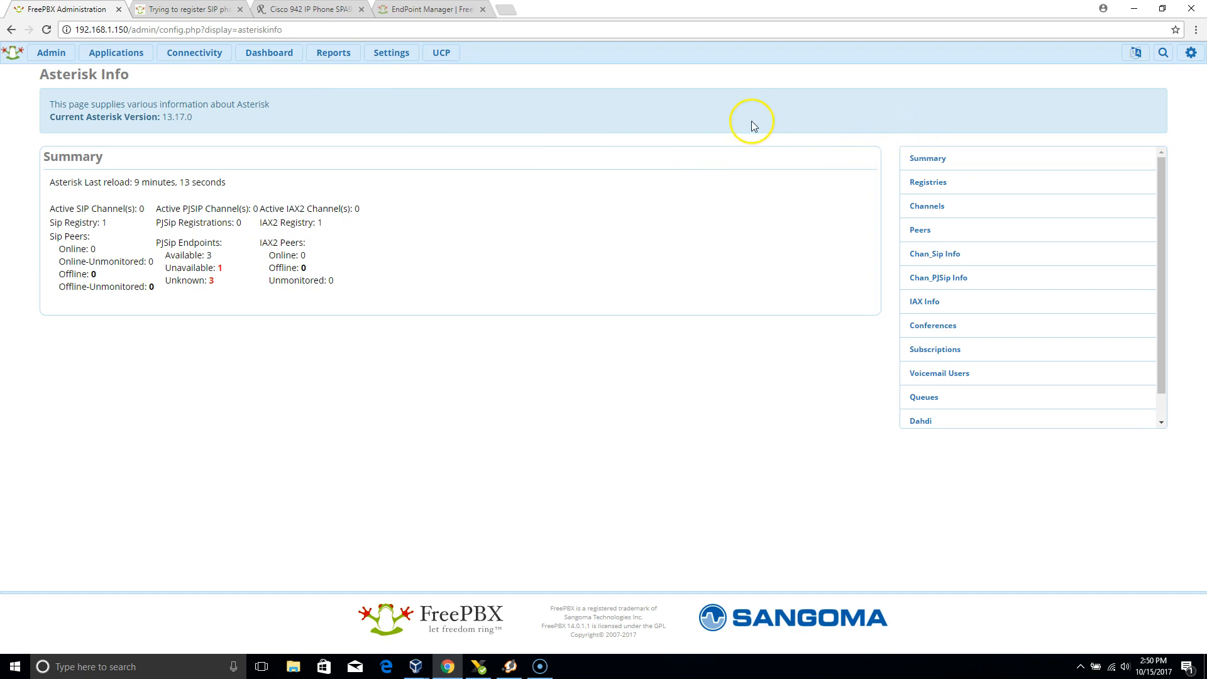
mouse_move(384, 63)
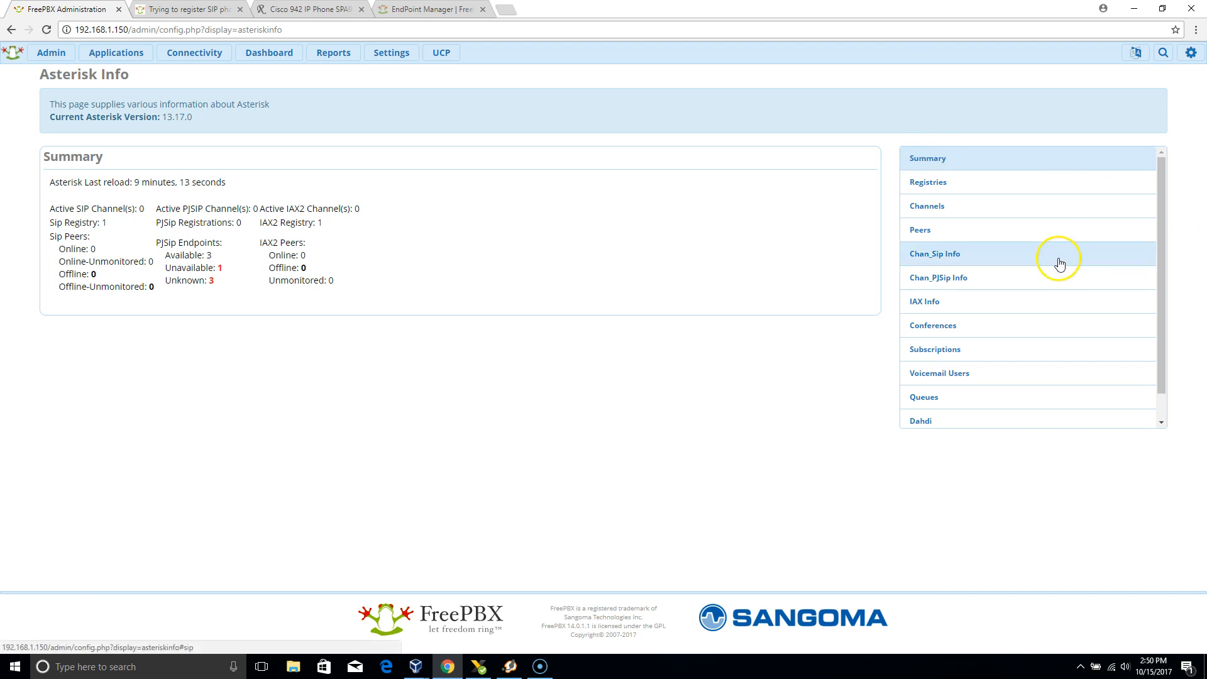
left_click(1031, 183)
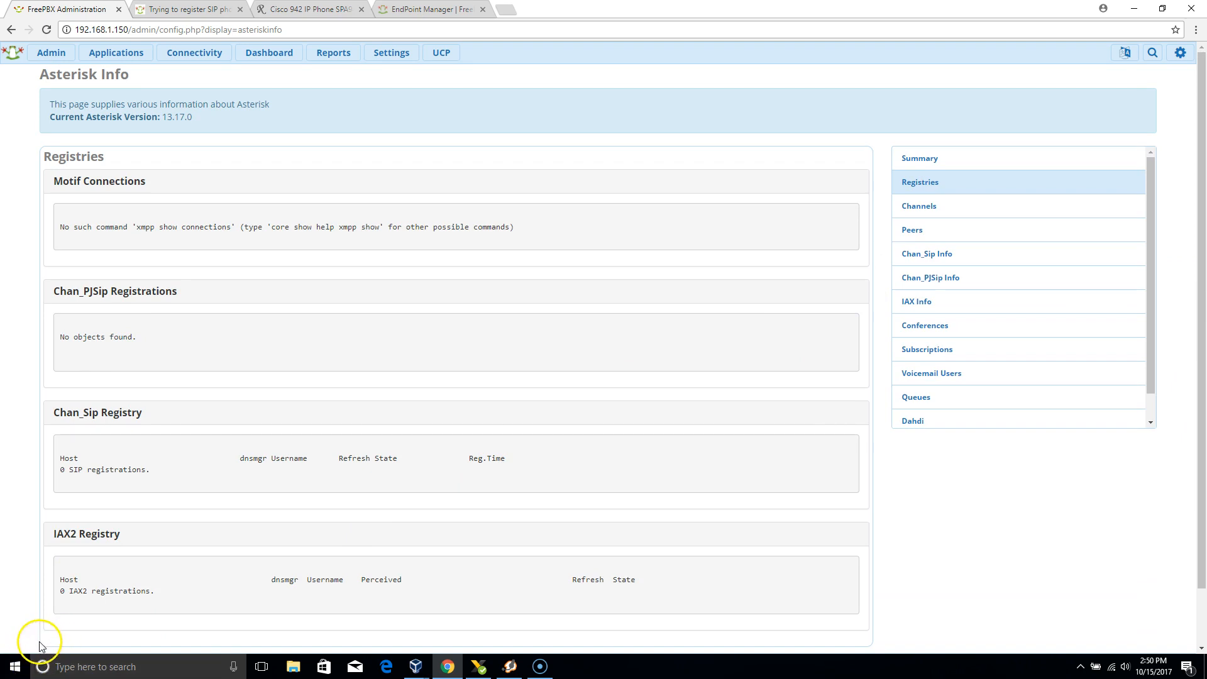